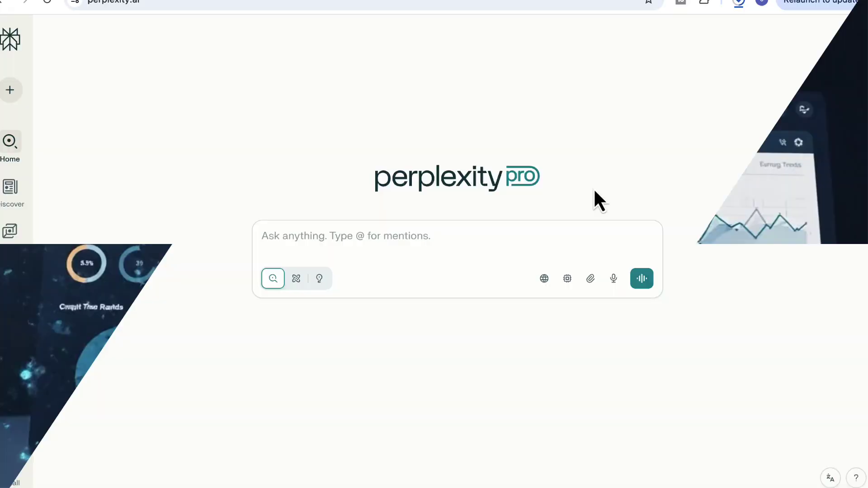
# Step: Start a new question in the Ask anything box for the AI-startup scaling-failure research prompt
pyautogui.click(458, 239)
pyautogui.hotkey('ctrl', 'v')
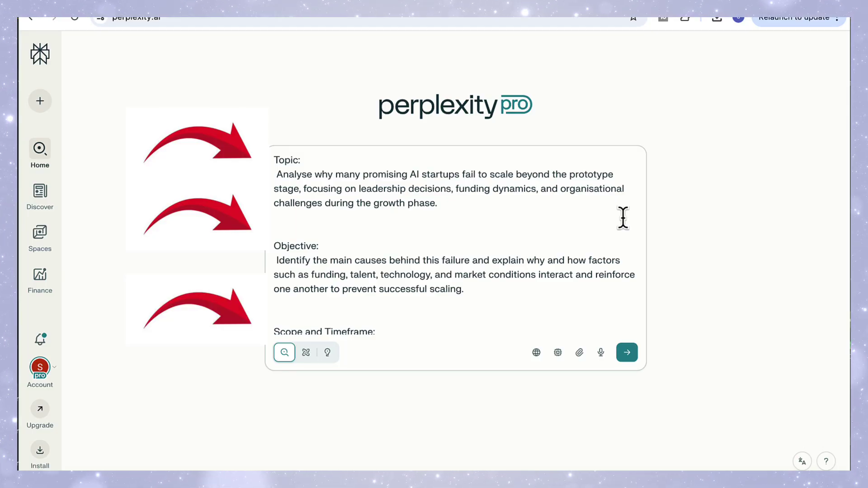
pyautogui.scroll(-5, 549, 226)
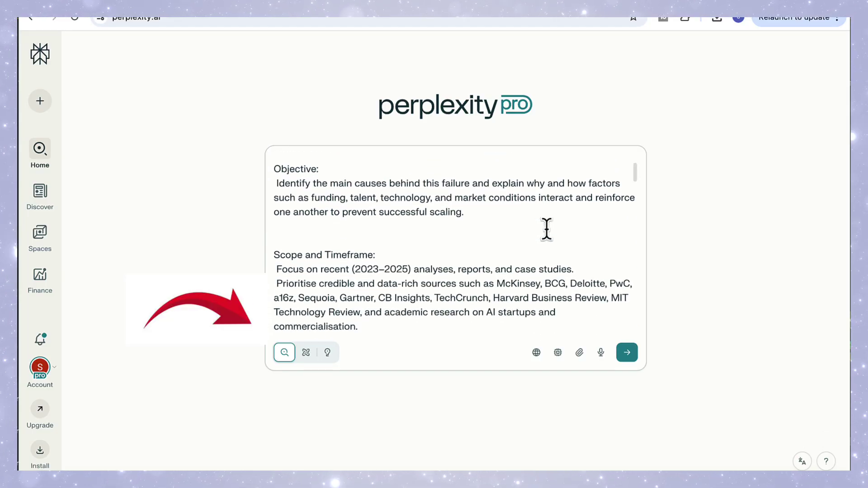
pyautogui.scroll(3, 477, 223)
pyautogui.scroll(-4, 477, 223)
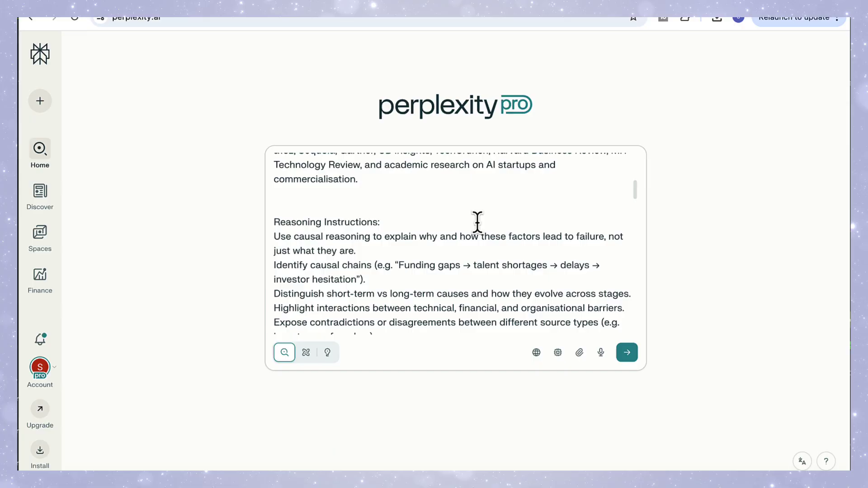
pyautogui.scroll(-1, 472, 246)
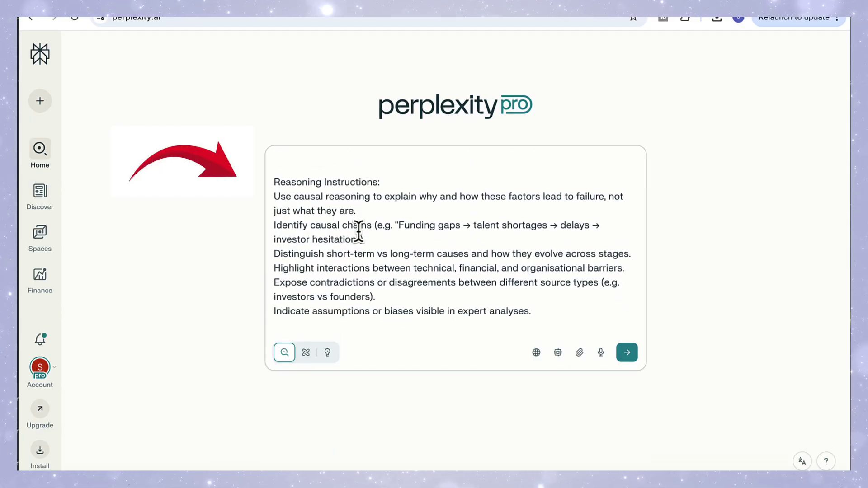
pyautogui.scroll(-5, 470, 250)
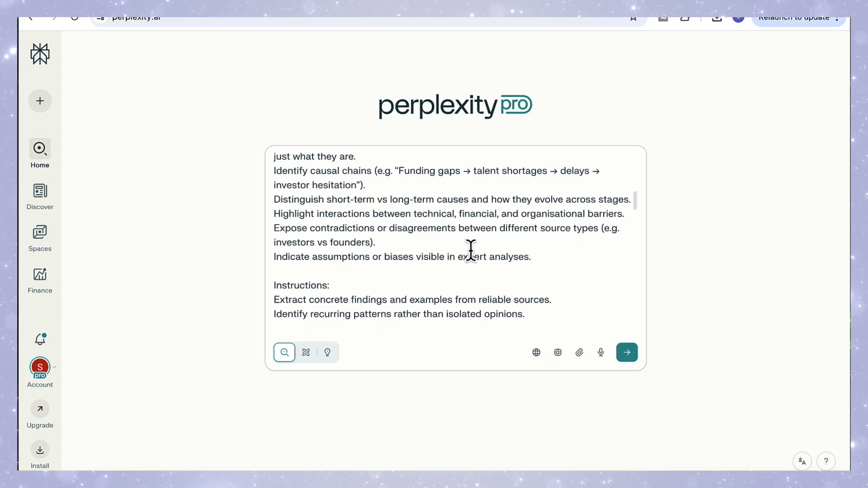
pyautogui.scroll(-2, 561, 254)
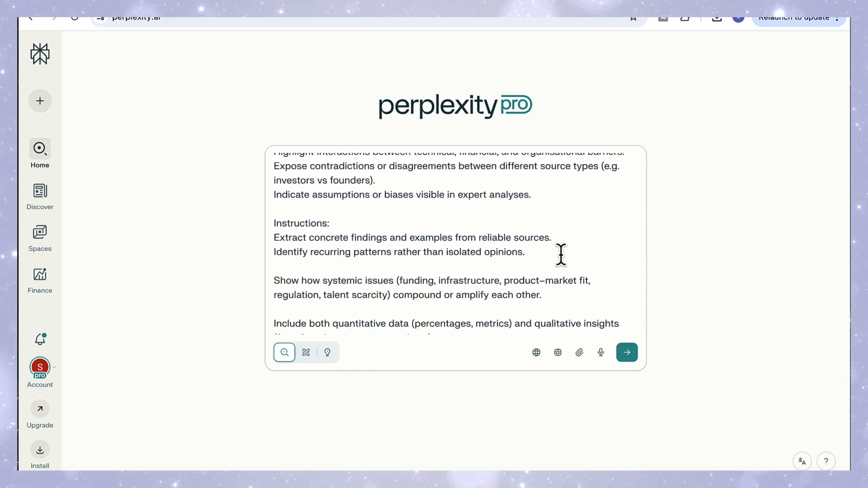
pyautogui.scroll(-3, 619, 255)
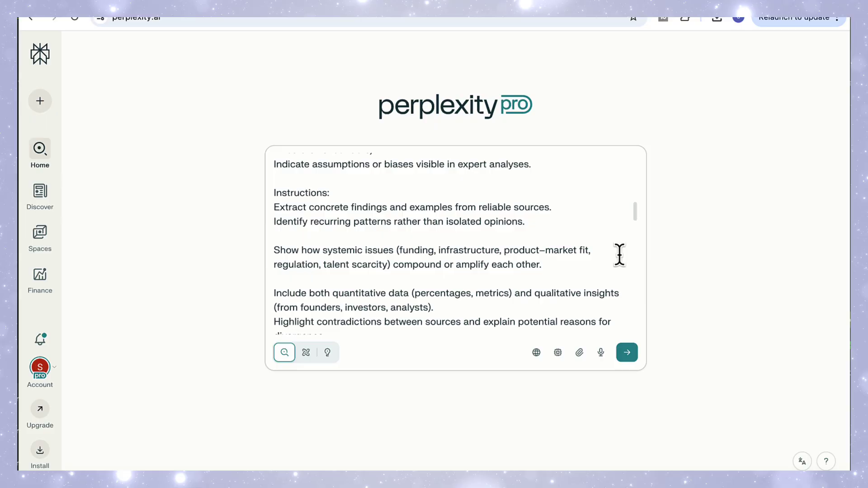
pyautogui.scroll(-1, 620, 255)
pyautogui.scroll(-1, 619, 254)
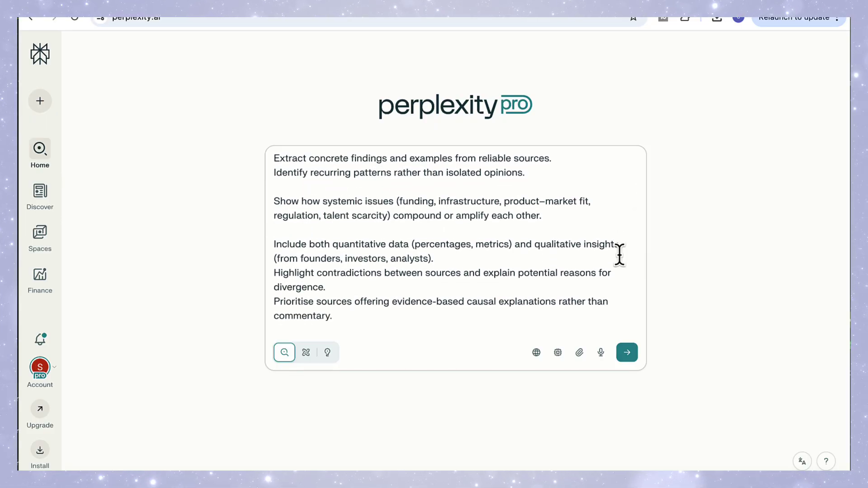
pyautogui.scroll(-2, 620, 254)
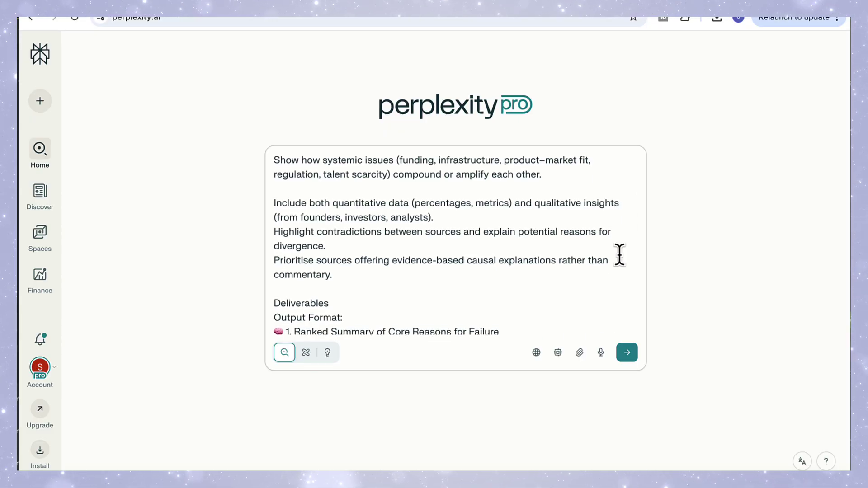
pyautogui.scroll(-3, 620, 255)
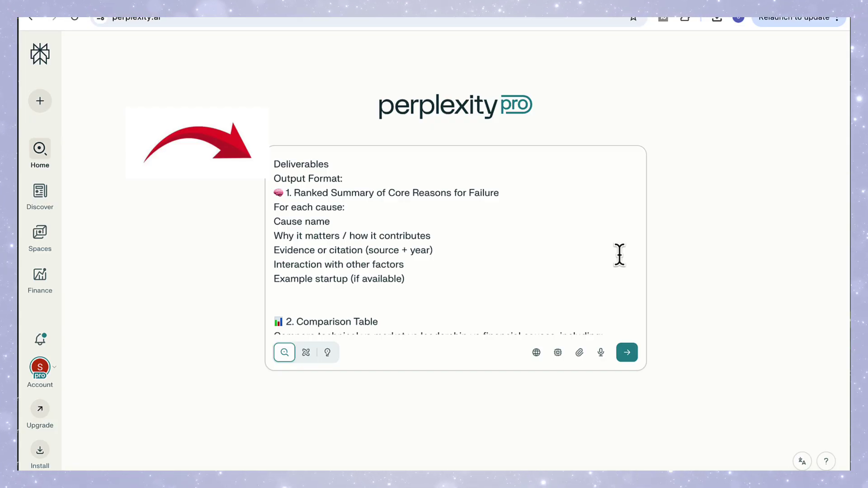
pyautogui.scroll(-1, 619, 255)
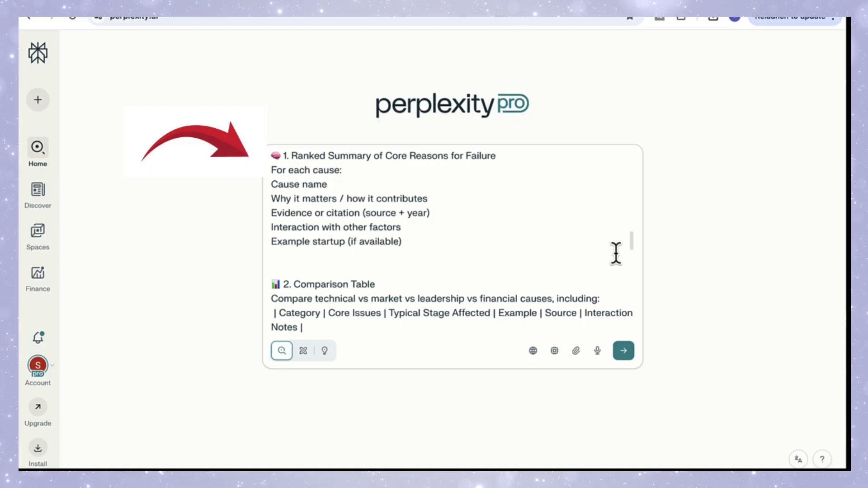
pyautogui.scroll(-1, 616, 254)
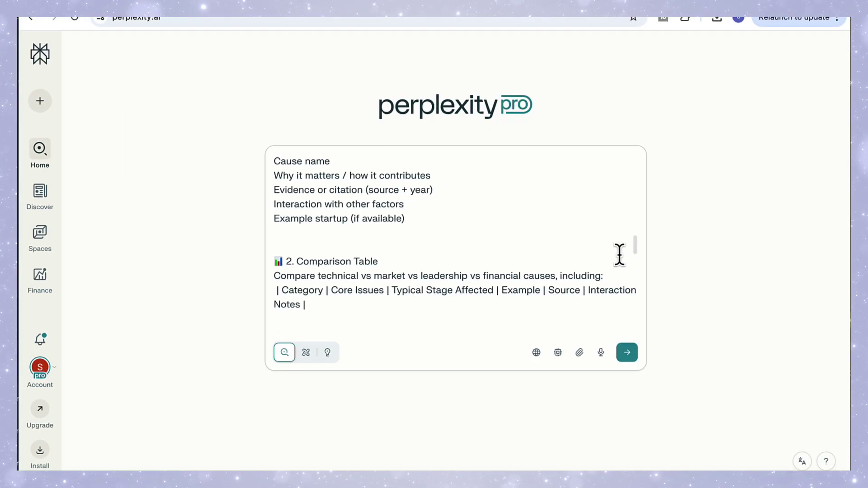
pyautogui.scroll(-5, 619, 254)
pyautogui.scroll(-2, 620, 254)
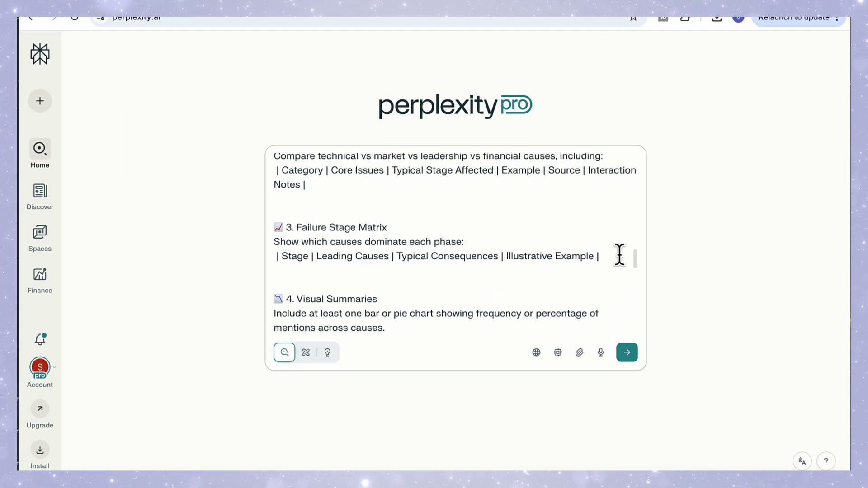
pyautogui.scroll(-2, 619, 254)
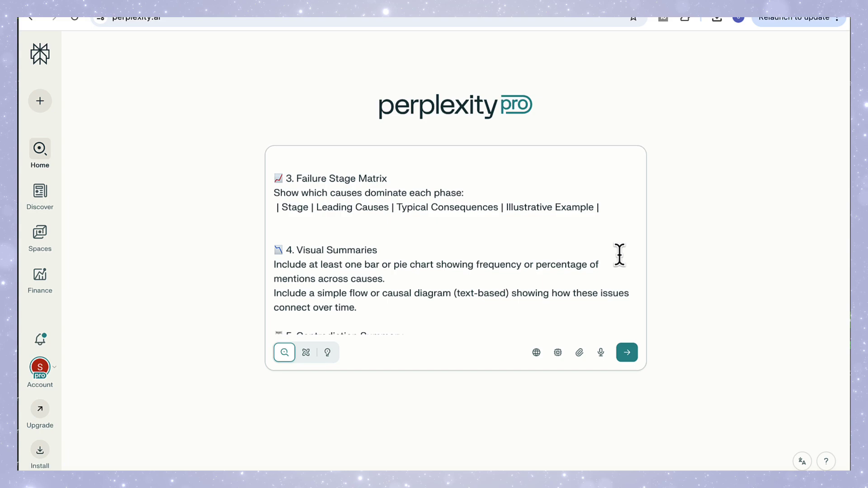
pyautogui.scroll(-3, 619, 254)
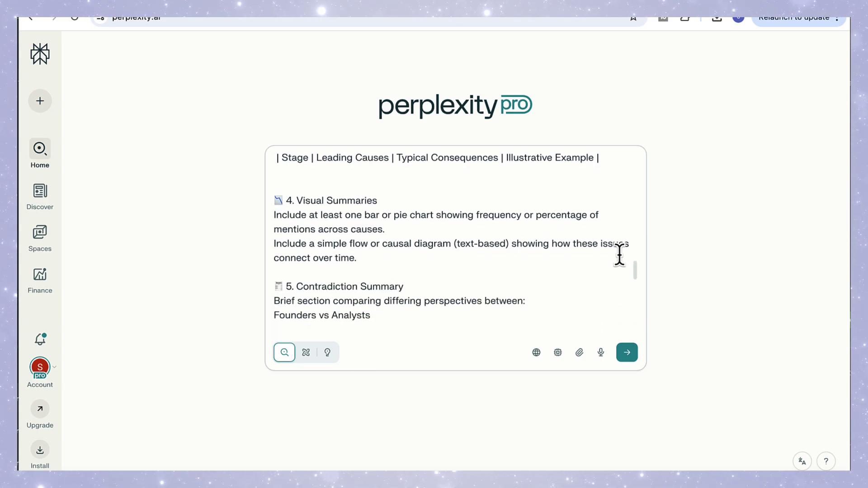
pyautogui.scroll(-4, 620, 255)
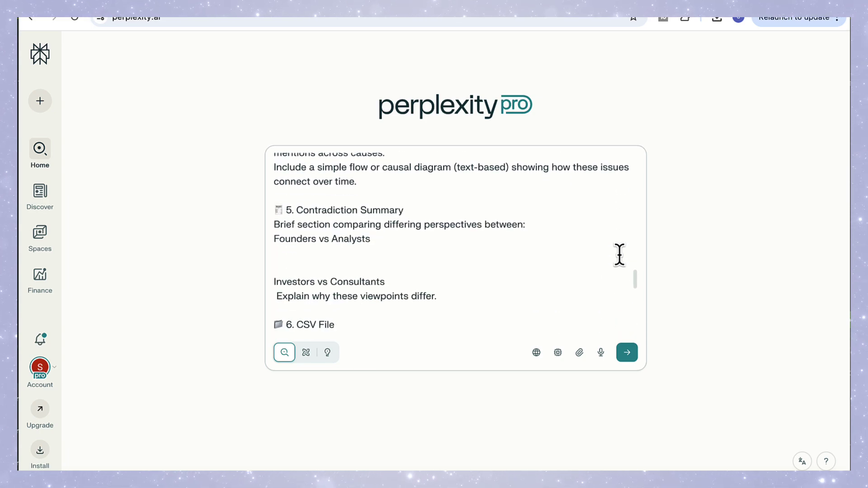
pyautogui.scroll(-3, 619, 255)
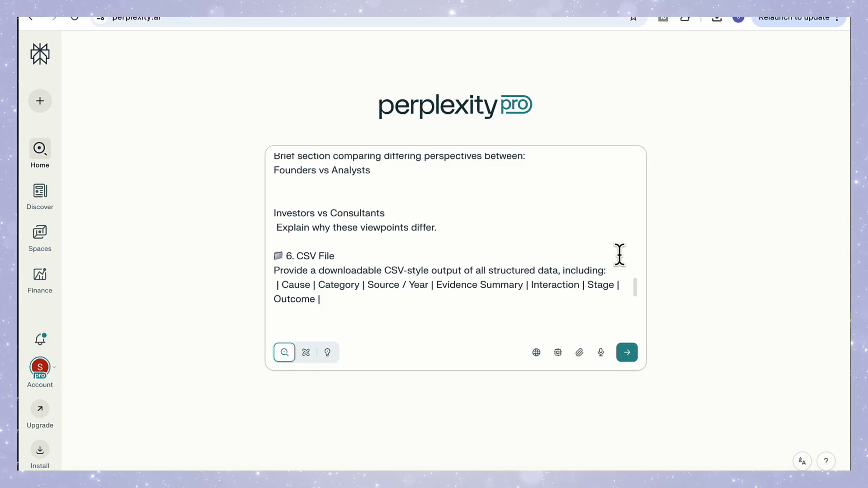
pyautogui.scroll(-1, 620, 254)
pyautogui.scroll(-3, 620, 255)
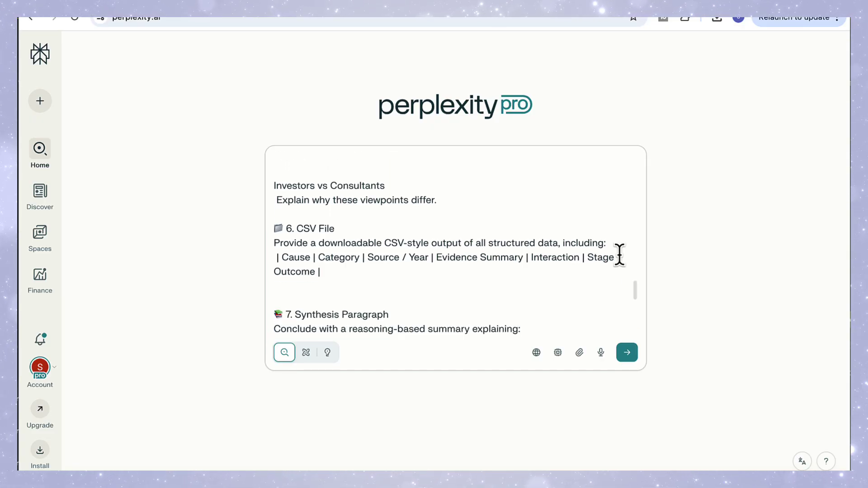
pyautogui.scroll(-8, 620, 254)
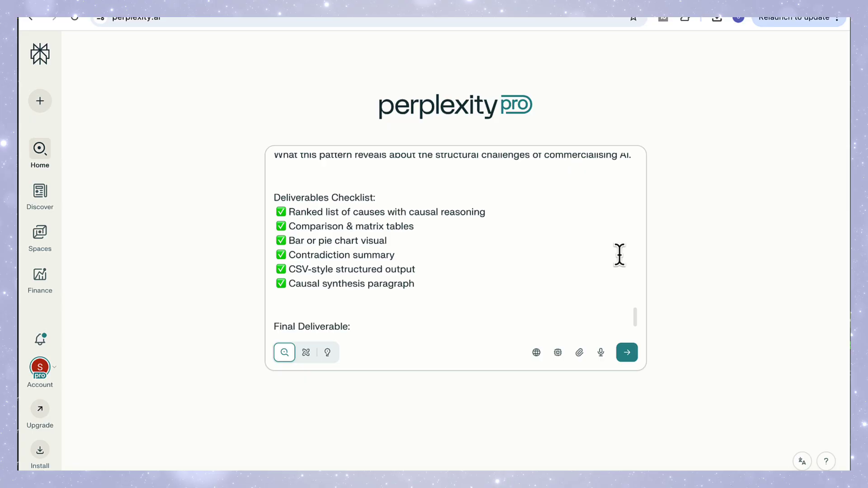
pyautogui.scroll(-3, 631, 264)
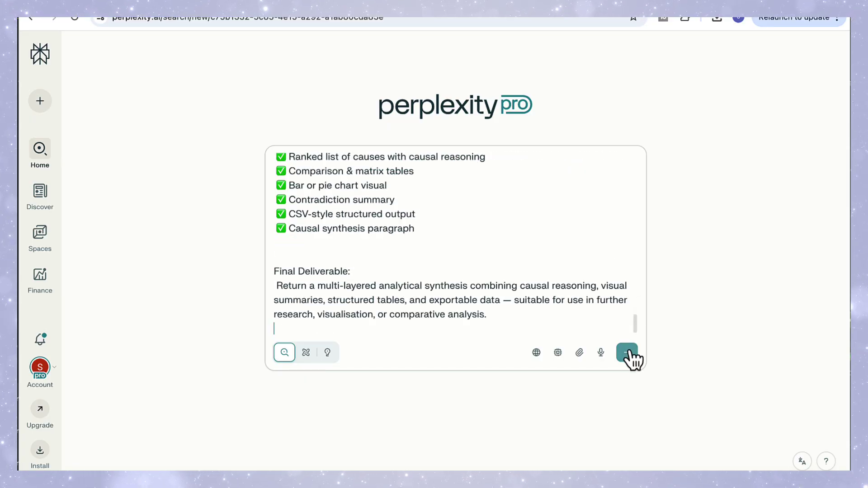
# Step: Submit the prompt and read the ranked causes, #1 Product-Market Fit Failure (35%) to #10 Monetization
pyautogui.click(627, 352)
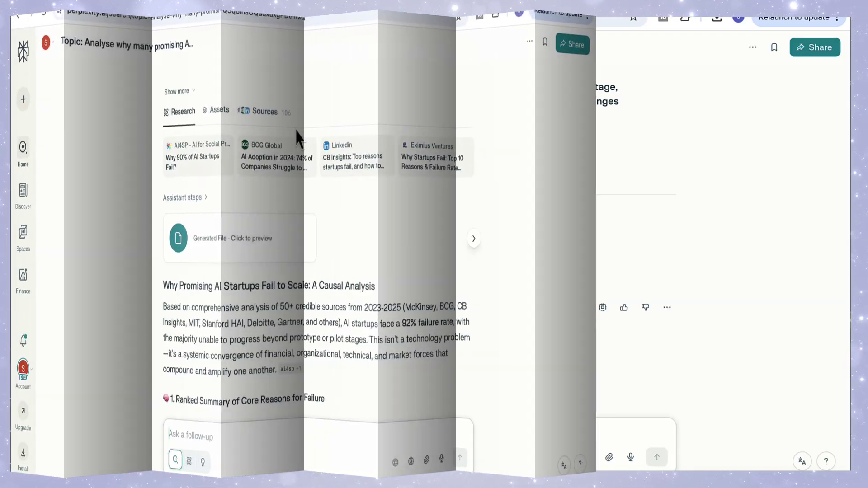
pyautogui.scroll(-3, 513, 253)
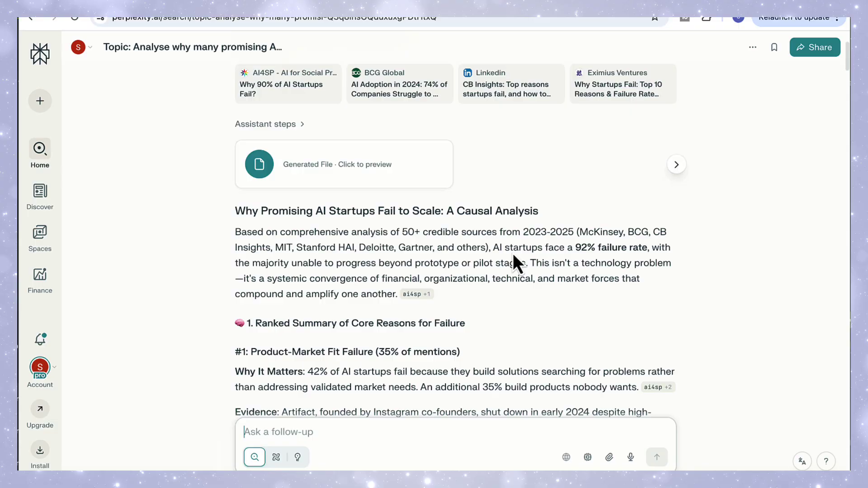
pyautogui.scroll(-3, 512, 253)
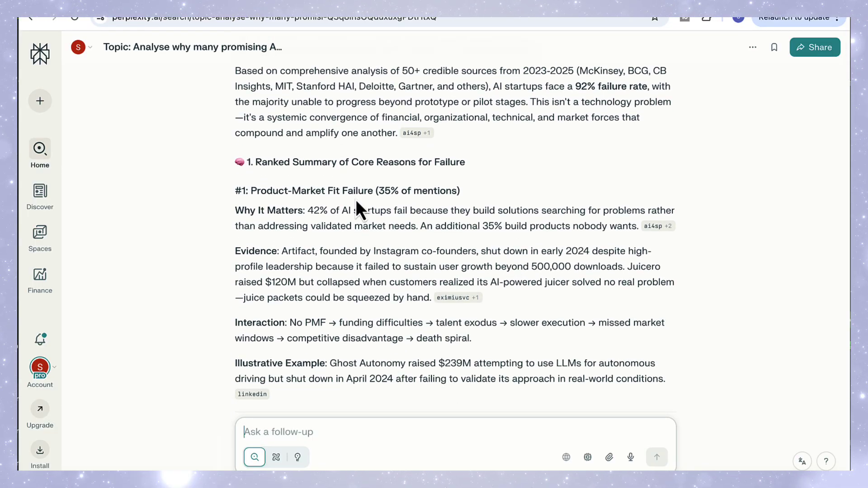
pyautogui.scroll(-2, 504, 238)
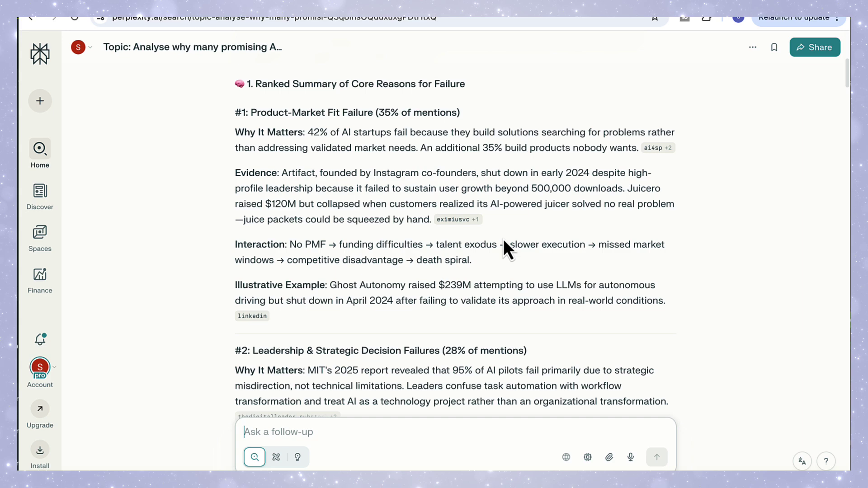
pyautogui.scroll(-1, 504, 244)
pyautogui.scroll(-1, 503, 238)
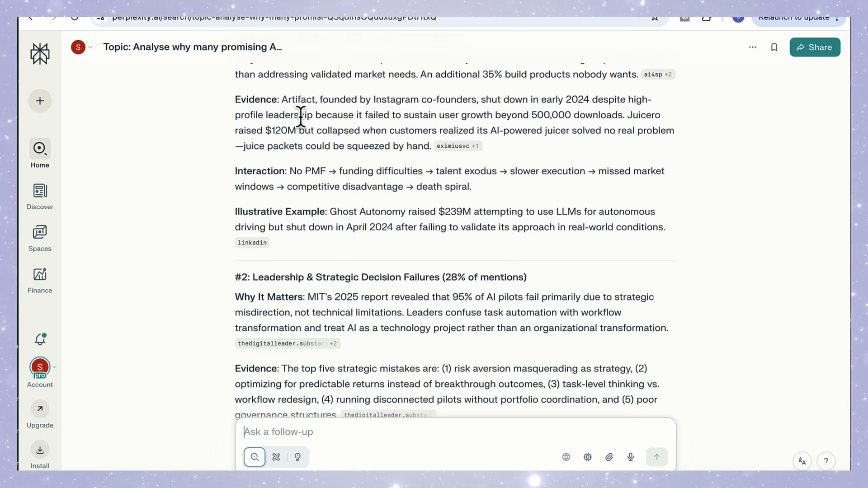
pyautogui.scroll(2, 313, 181)
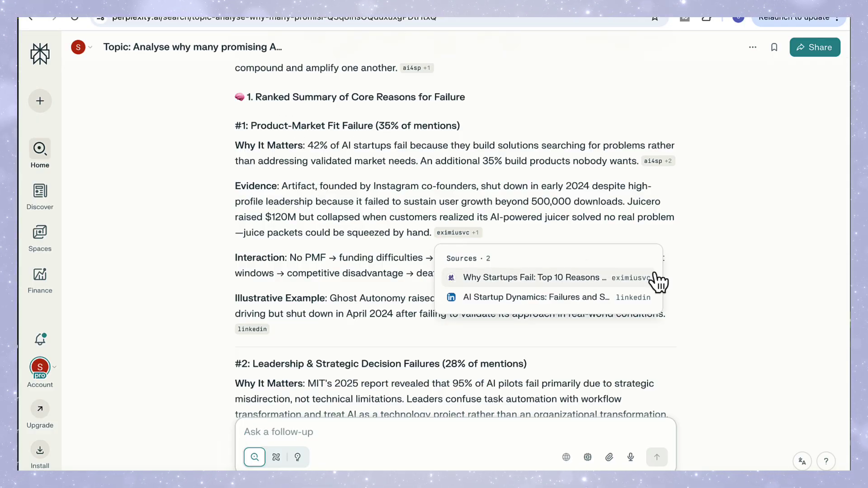
pyautogui.scroll(-1, 750, 301)
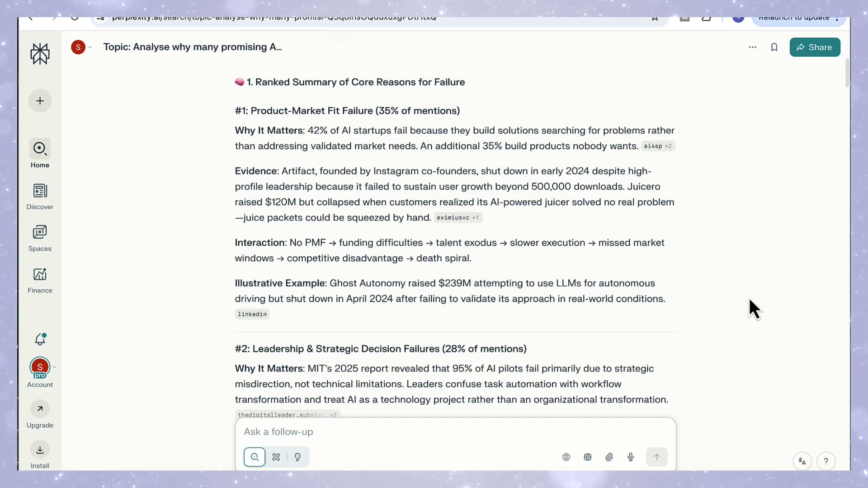
pyautogui.scroll(-5, 704, 256)
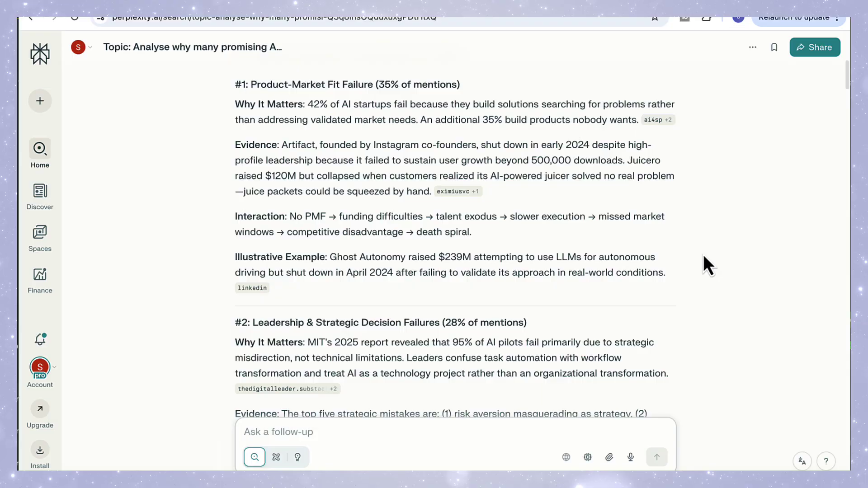
pyautogui.scroll(-1, 703, 256)
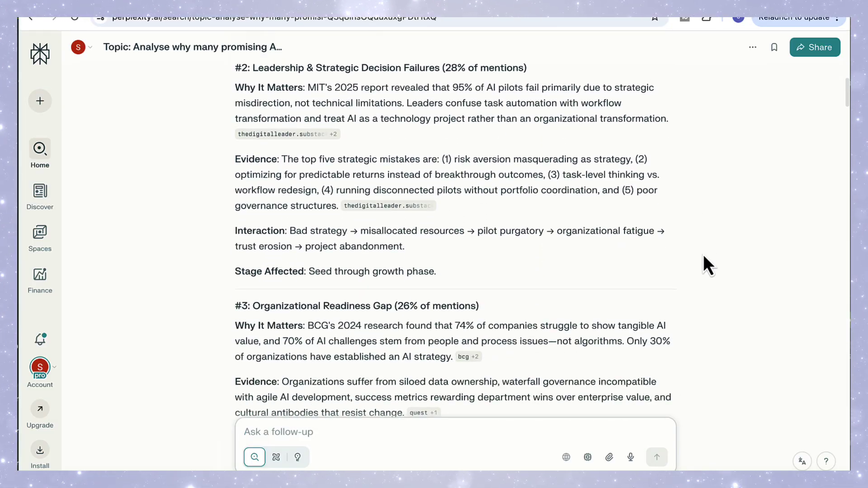
pyautogui.scroll(-20, 704, 256)
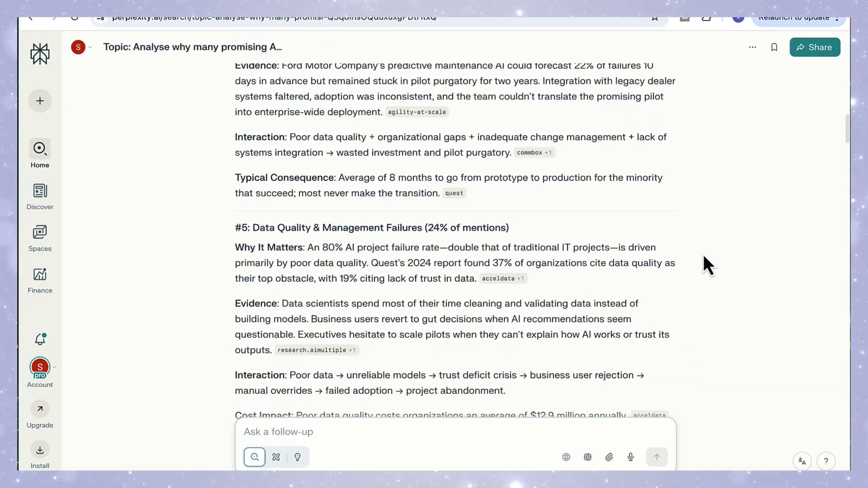
pyautogui.scroll(-20, 703, 256)
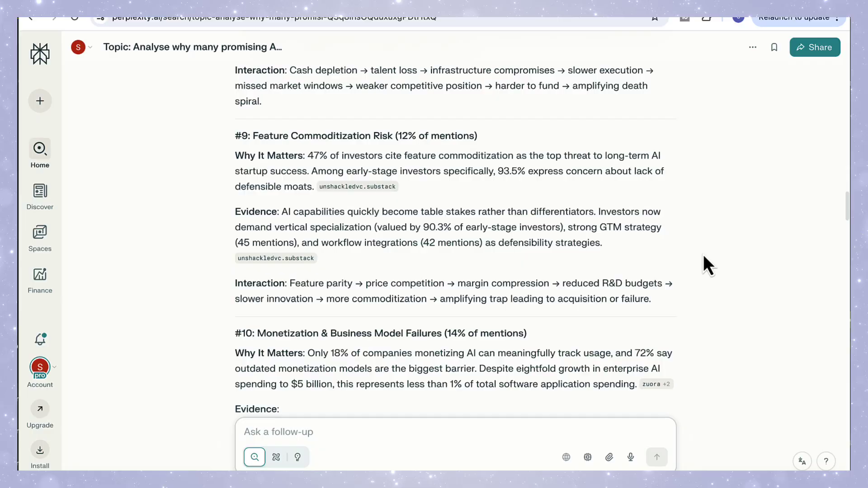
# Step: Scroll past the Comparison Table and Failure Stage Matrix to the 'Top 10 AI Startup Failure Causes' chart
pyautogui.scroll(-3, 704, 254)
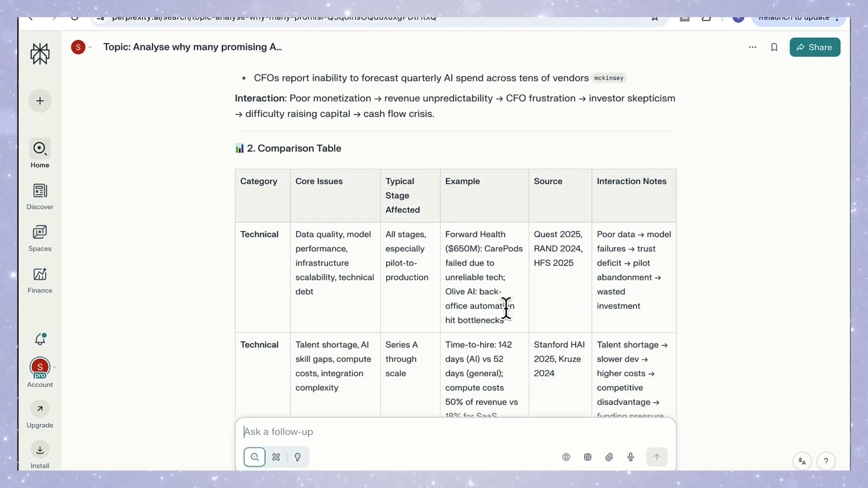
pyautogui.scroll(-6, 726, 346)
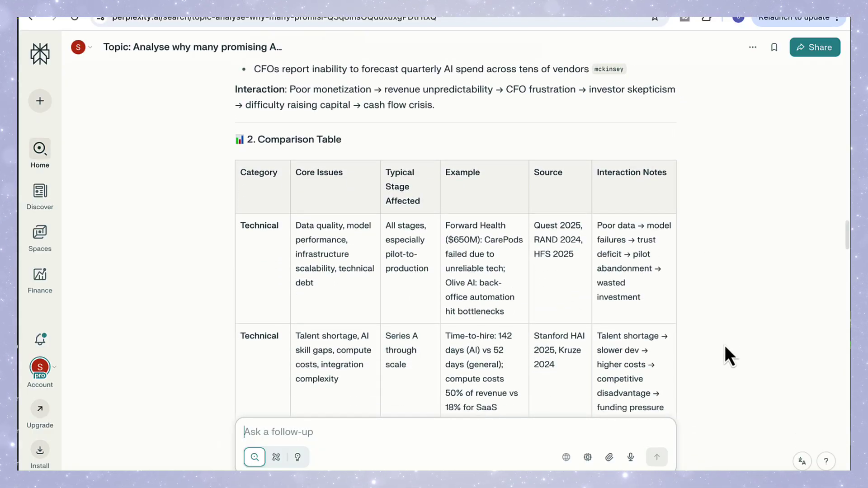
pyautogui.scroll(-12, 725, 346)
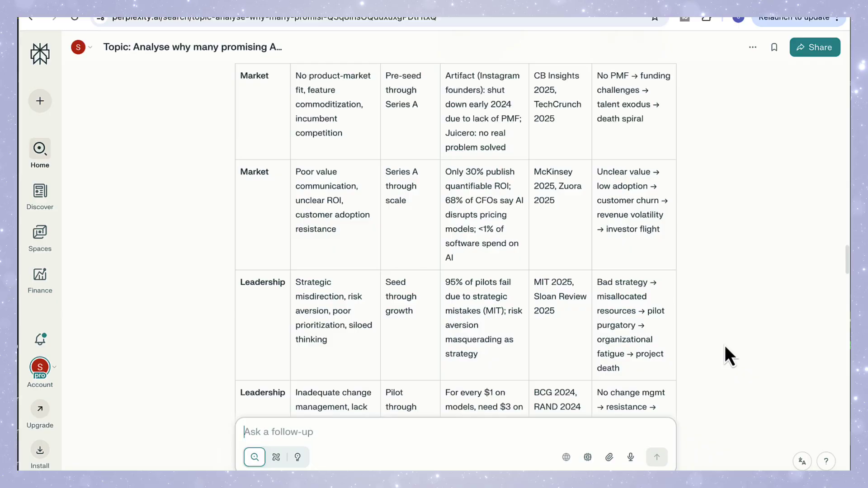
pyautogui.scroll(-3, 725, 346)
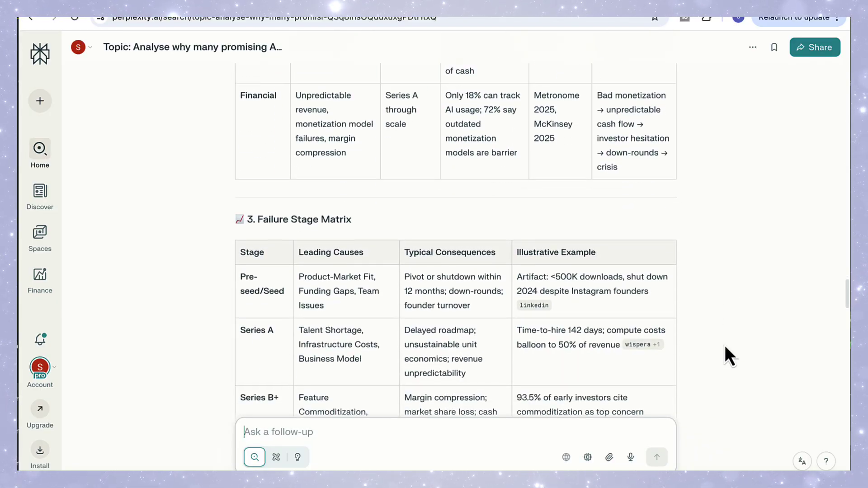
pyautogui.scroll(-1, 725, 346)
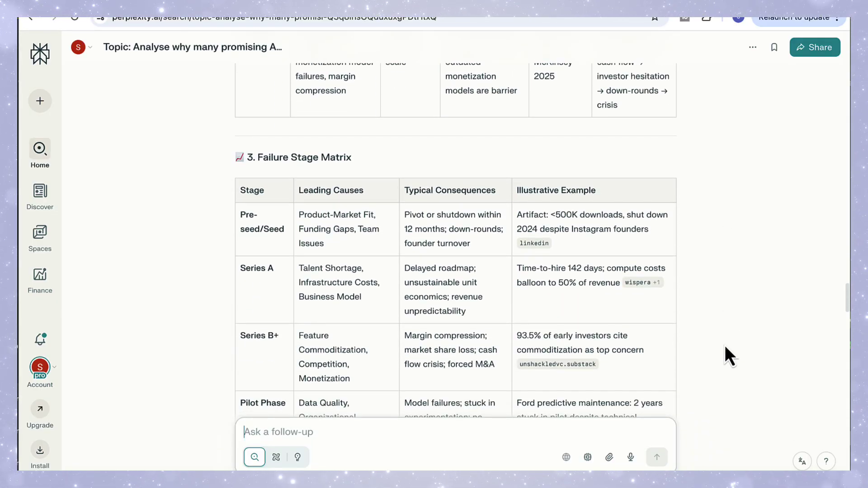
pyautogui.scroll(-1, 726, 356)
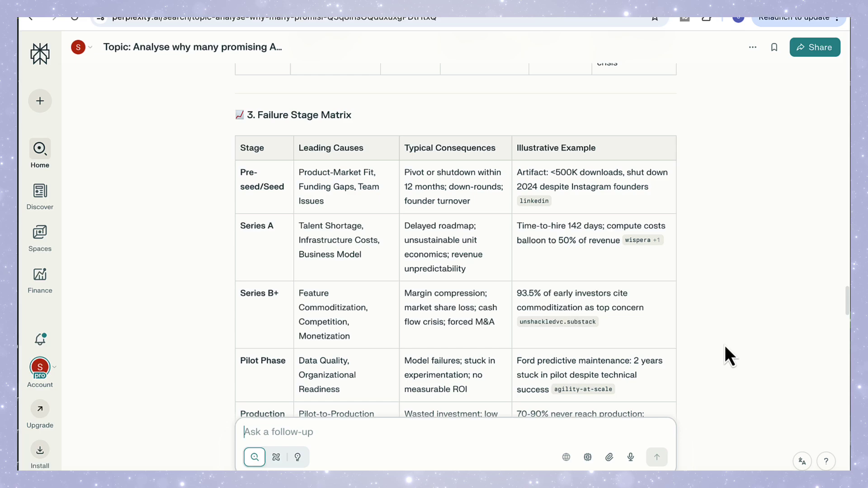
pyautogui.scroll(-1, 725, 346)
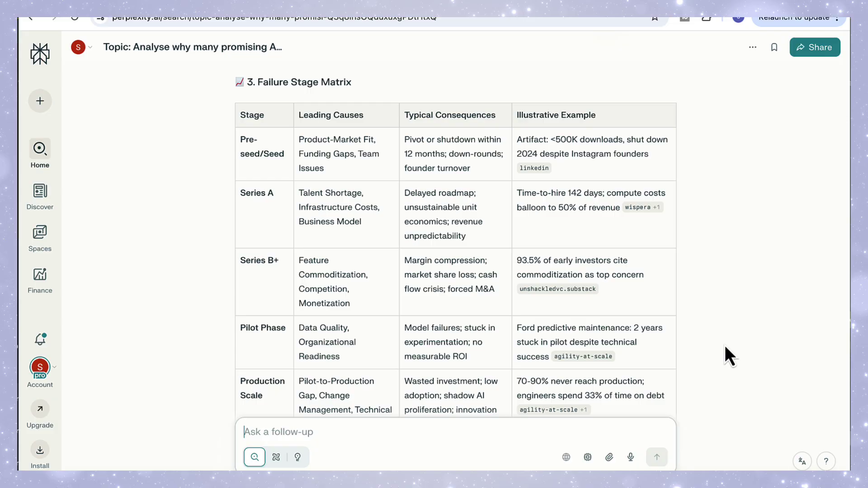
pyautogui.scroll(-6, 725, 346)
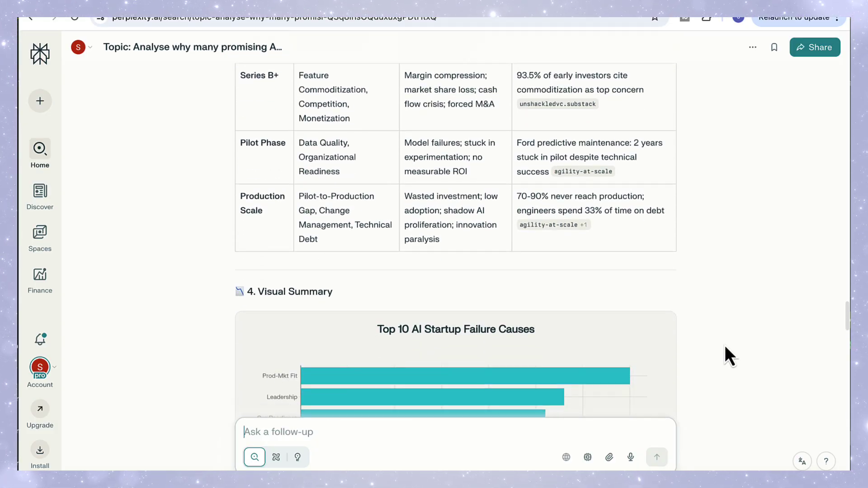
# Step: Show the Download option in the 'Top 10 AI Startup Failure Causes' bar chart's options menu
pyautogui.scroll(-2, 725, 346)
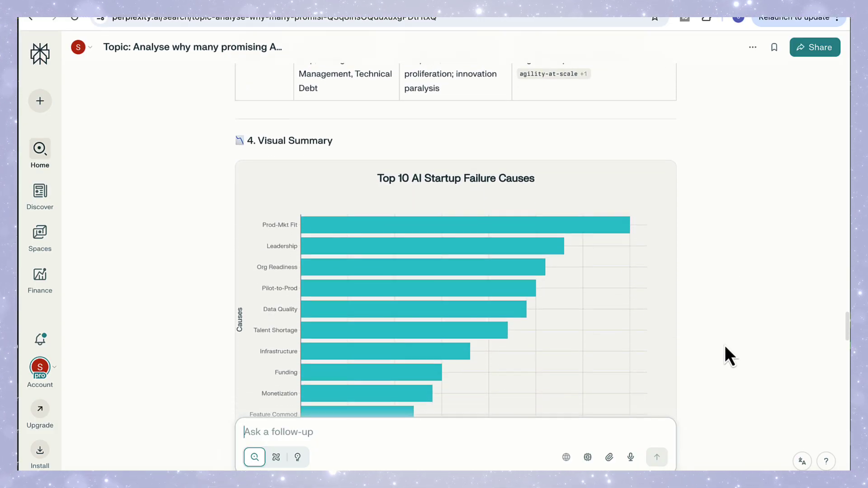
pyautogui.scroll(-1, 725, 345)
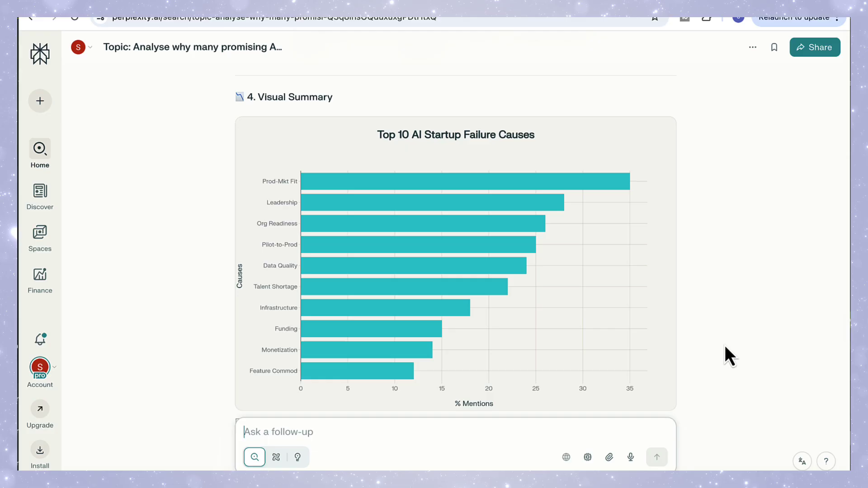
pyautogui.scroll(-1, 725, 346)
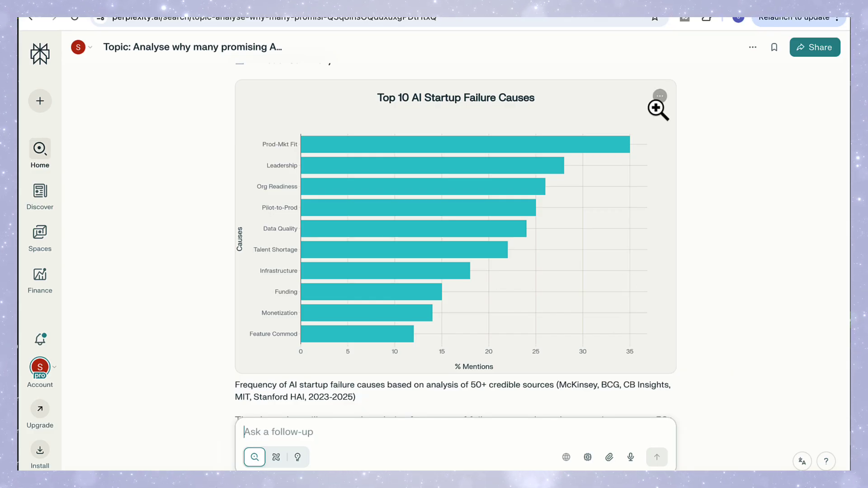
pyautogui.click(660, 96)
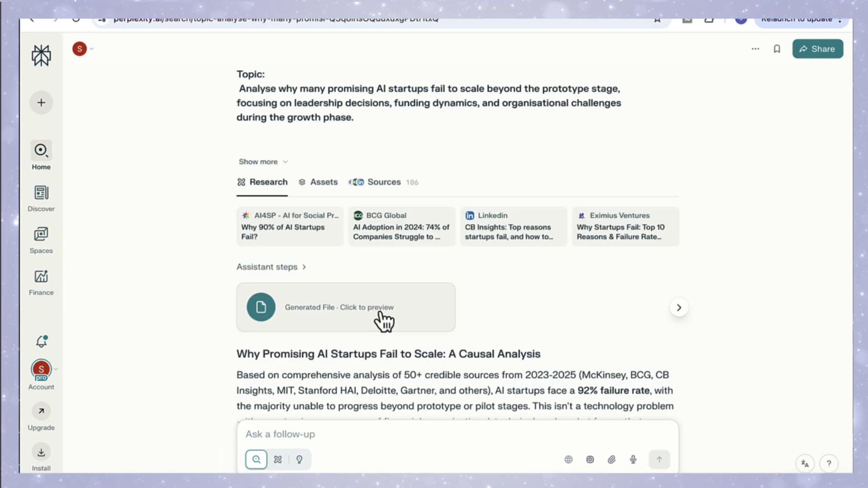
# Step: Preview the generated failure-causes CSV file and browse its table rows and columns
pyautogui.click(380, 312)
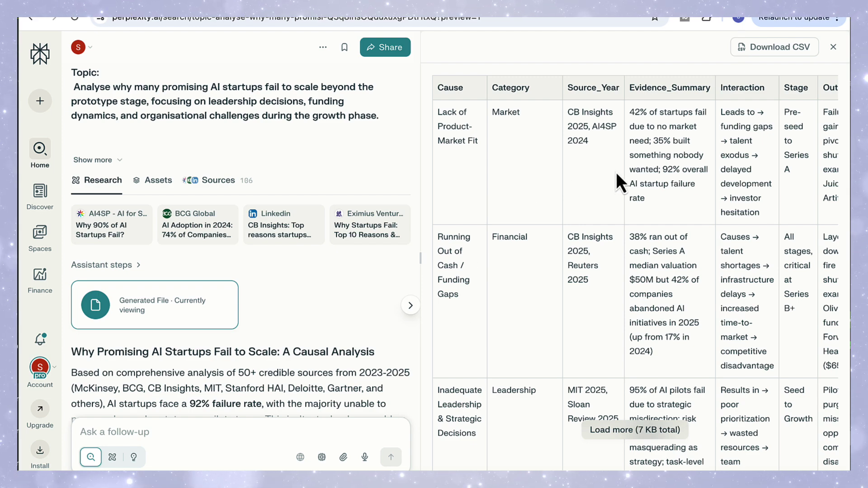
pyautogui.hscroll(2, 624, 174)
pyautogui.scroll(-1, 626, 175)
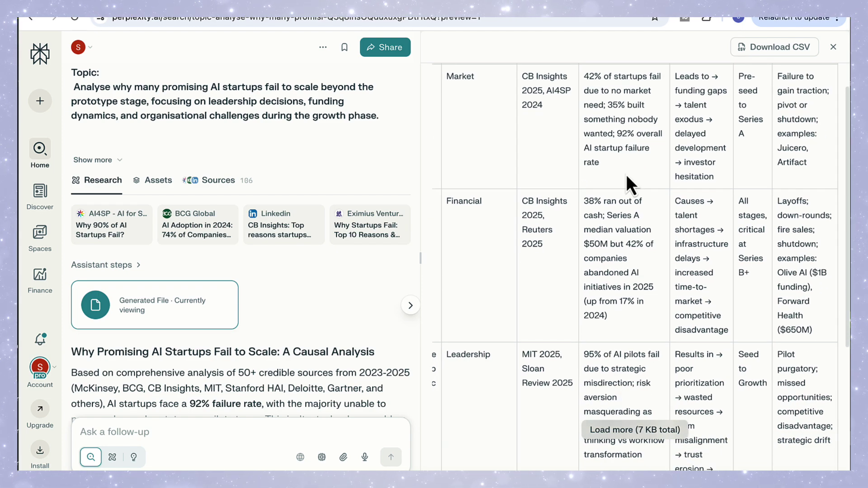
pyautogui.scroll(1, 626, 175)
pyautogui.scroll(-3, 626, 174)
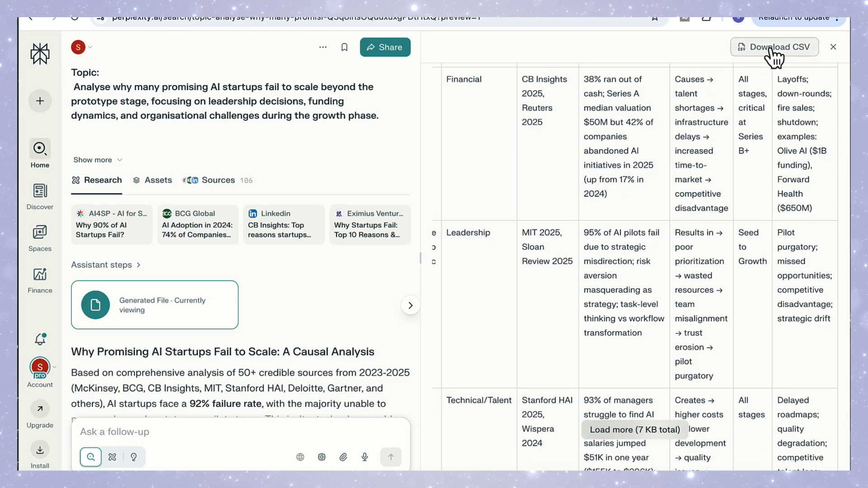
pyautogui.scroll(-2, 742, 132)
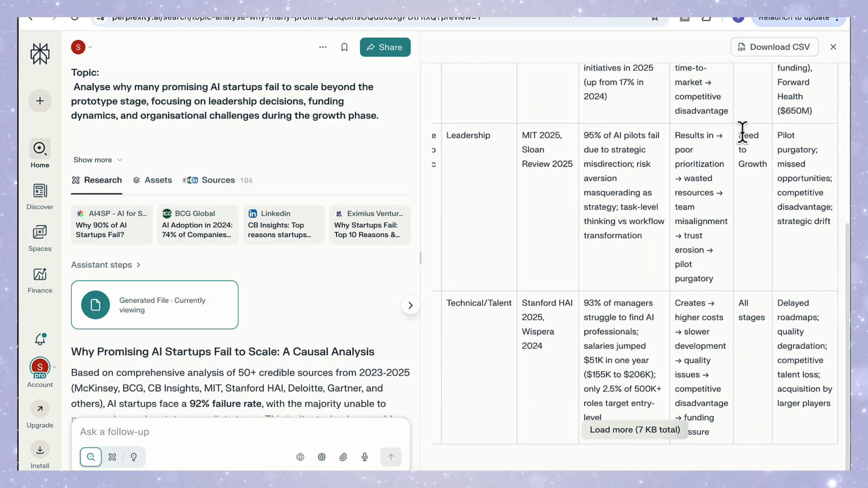
# Step: Download the failure stage matrix table from the report's Assets list of tables, code and chart
pyautogui.press('Escape')
pyautogui.click(329, 190)
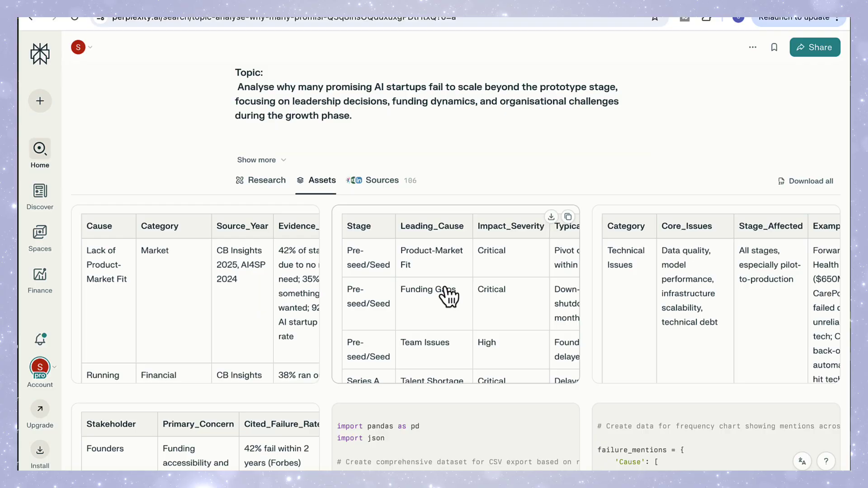
pyautogui.scroll(-1, 646, 345)
pyautogui.scroll(-6, 647, 345)
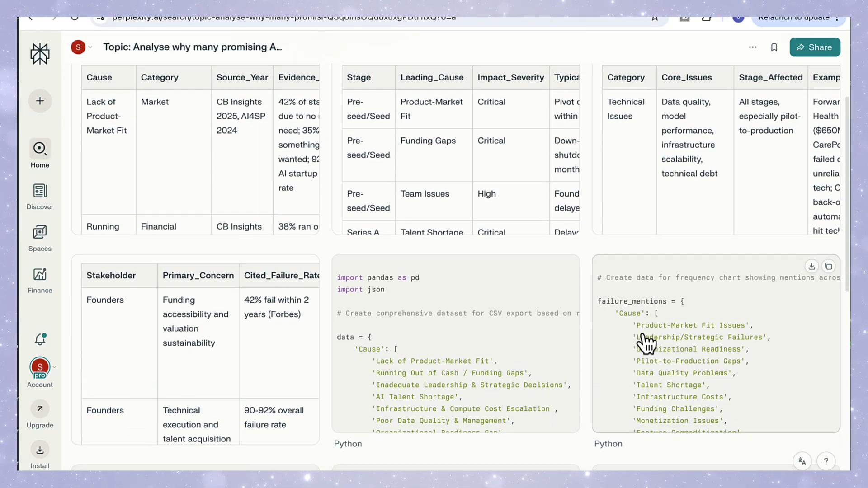
pyautogui.scroll(-2, 647, 344)
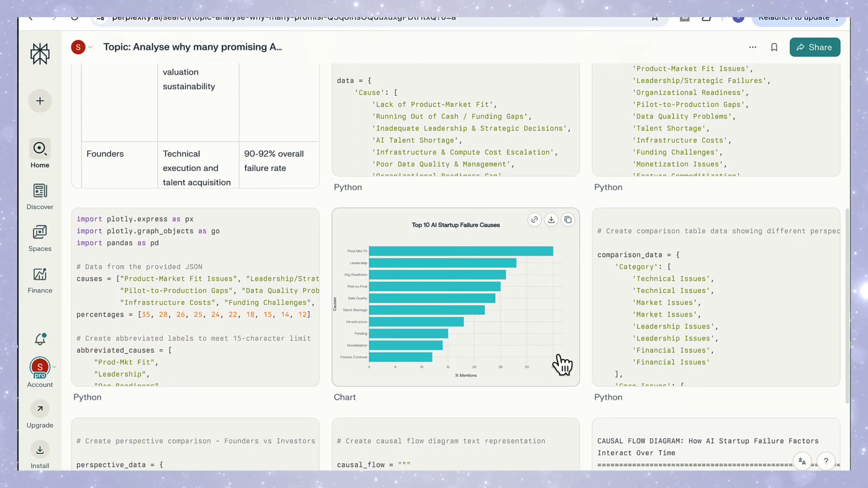
pyautogui.scroll(-4, 542, 320)
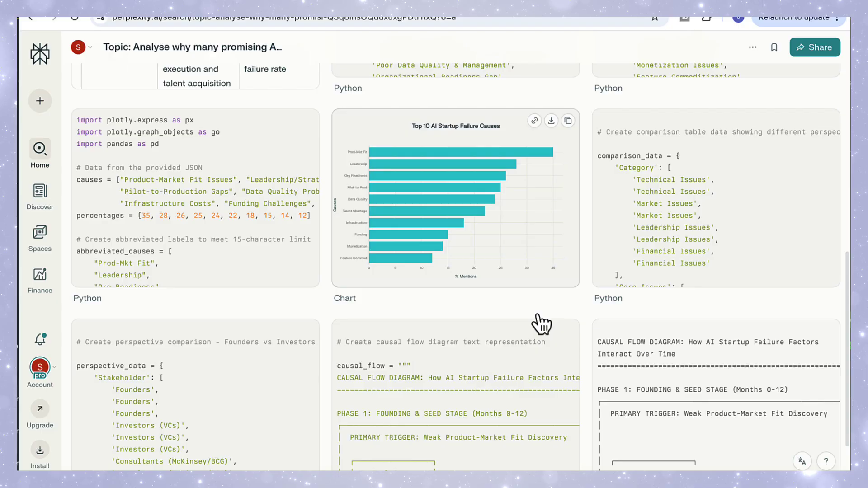
pyautogui.scroll(7, 542, 320)
pyautogui.scroll(5, 540, 319)
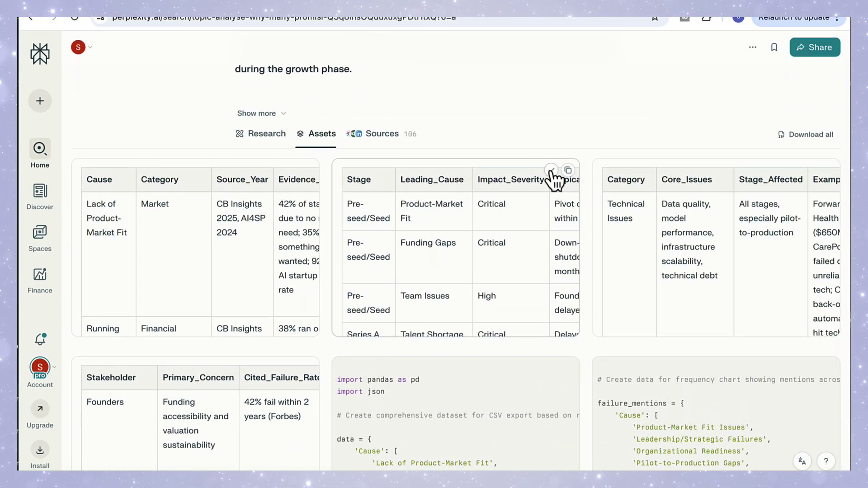
pyautogui.click(551, 171)
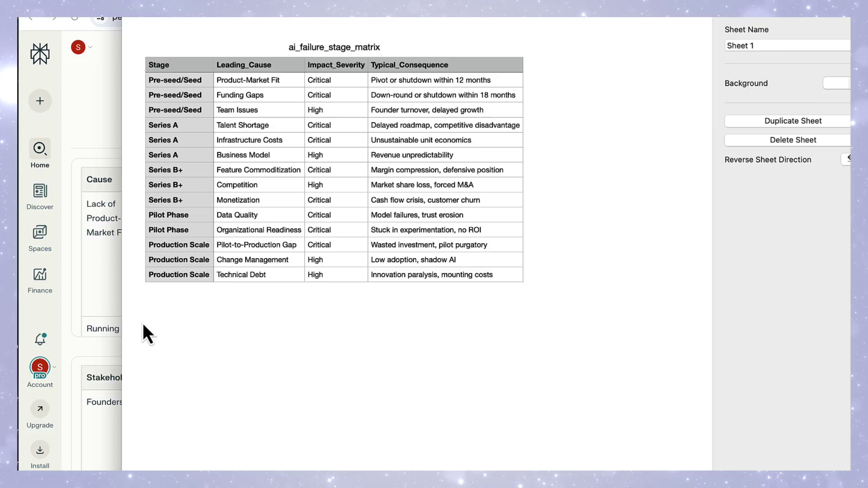
# Step: Download the main ai_startup_failure_analysis table and review its columns in Numbers
pyautogui.click(85, 346)
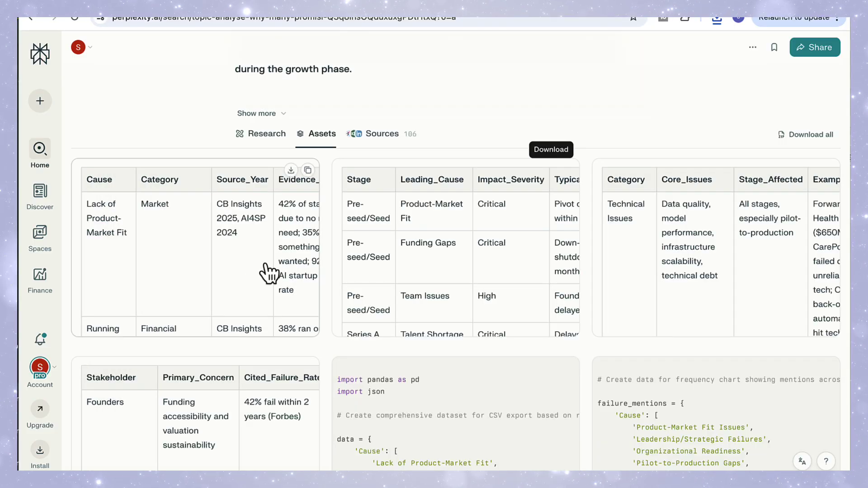
pyautogui.click(291, 170)
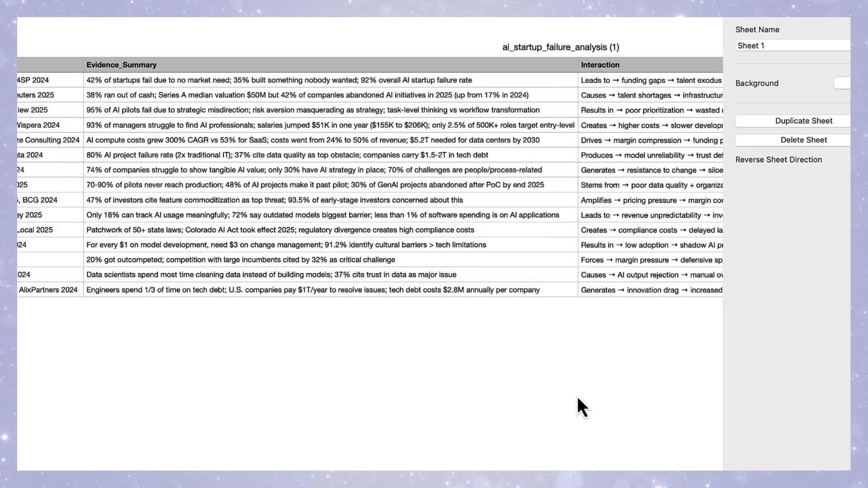
pyautogui.hscroll(10, 578, 407)
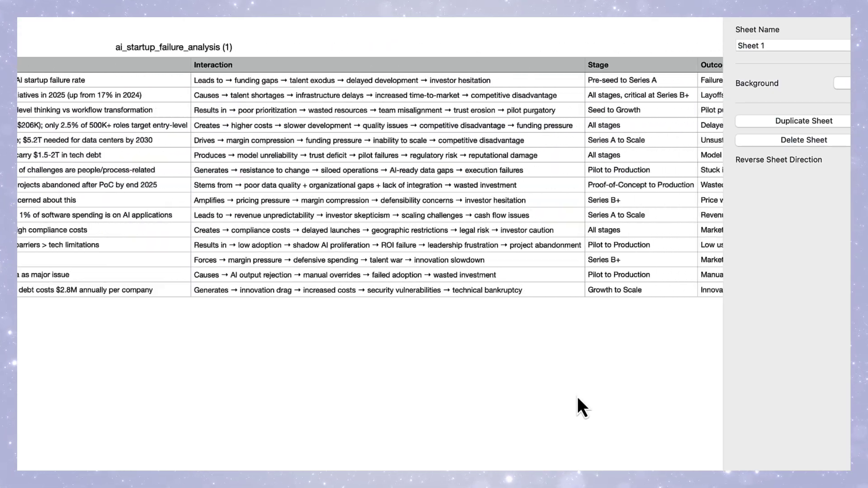
pyautogui.hscroll(-10, 325, 263)
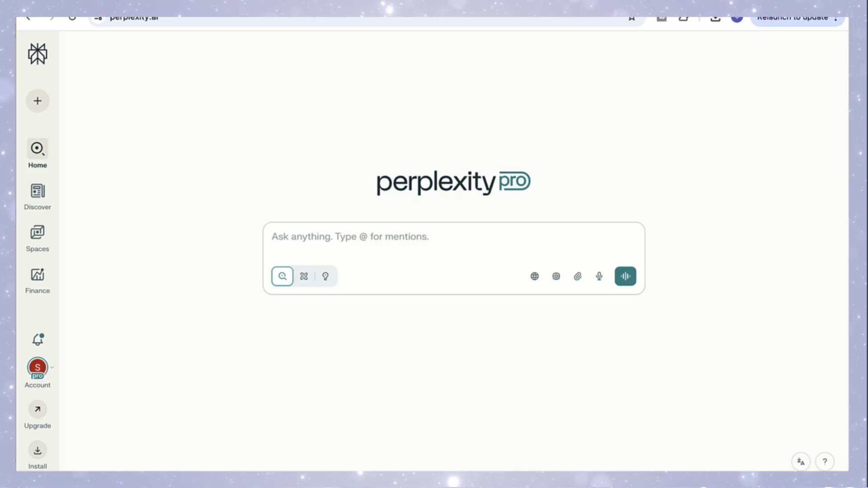
# Step: Use Research mode with social discussions on and web search off as sources
pyautogui.click(306, 277)
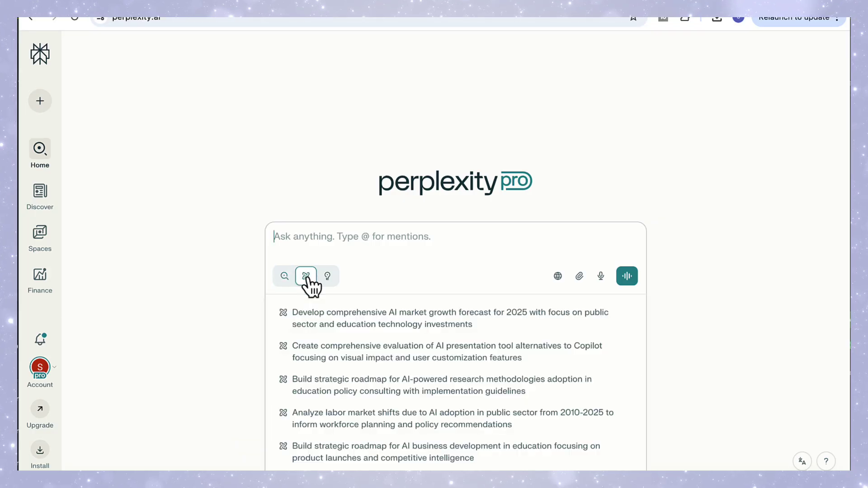
pyautogui.click(556, 274)
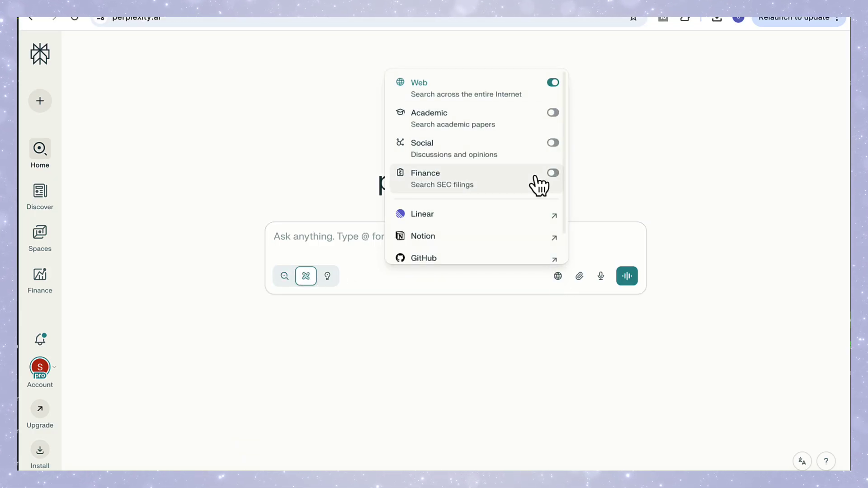
pyautogui.click(553, 83)
pyautogui.click(553, 143)
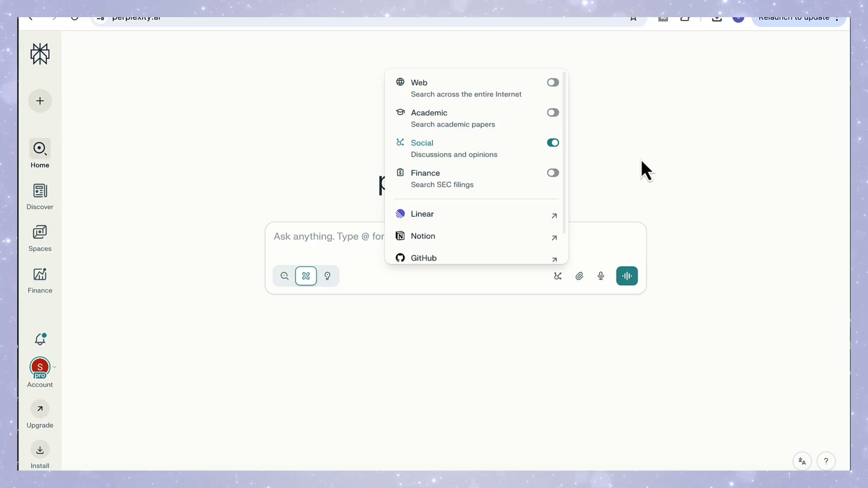
pyautogui.click(644, 161)
# Step: Paste the small-business customer-acquisition pain-points prompt and check it through the Deliverables list
pyautogui.hotkey('ctrl', 'v')
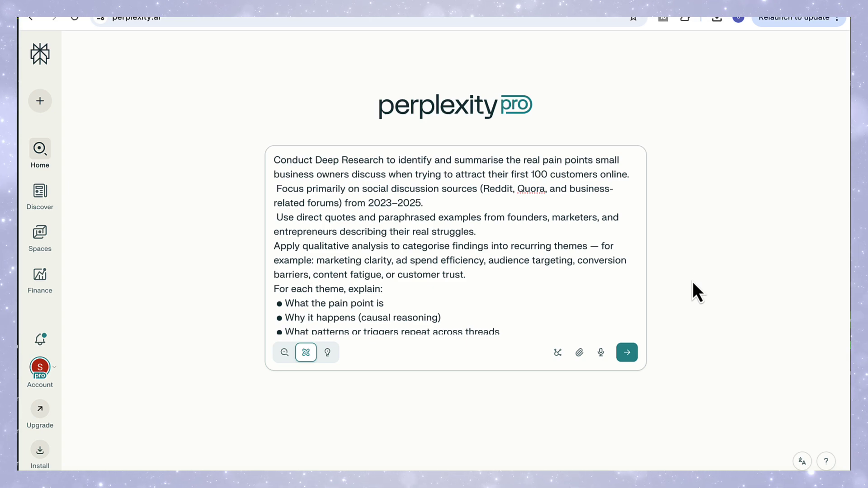
pyautogui.scroll(-1, 630, 259)
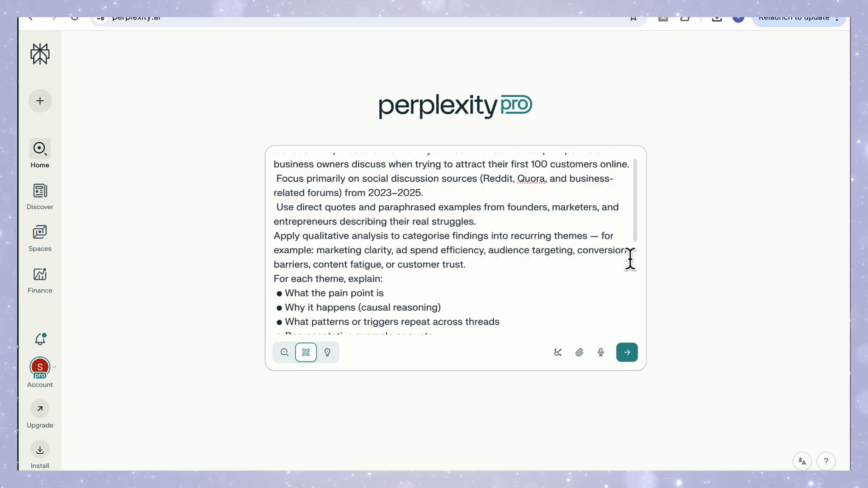
pyautogui.scroll(-1, 630, 259)
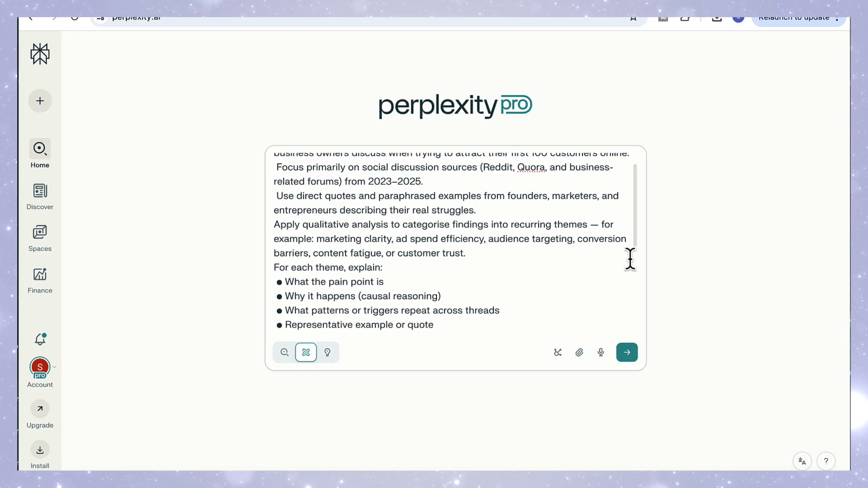
pyautogui.scroll(-2, 630, 259)
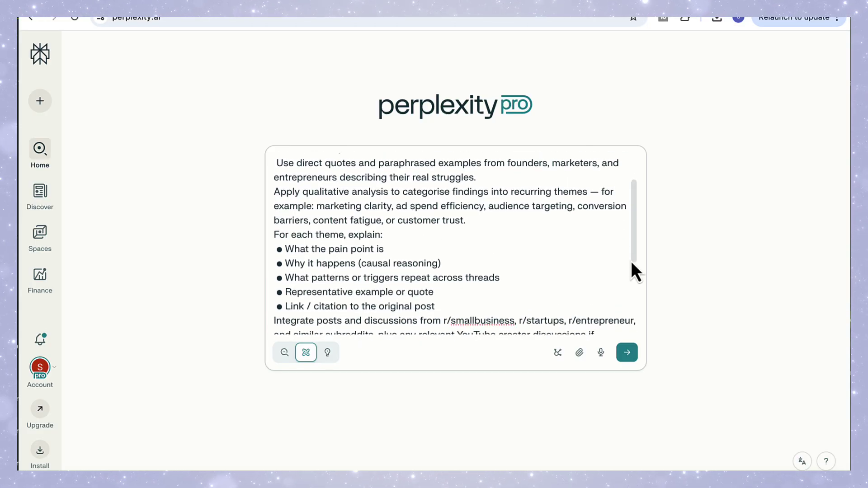
pyautogui.scroll(-2, 631, 263)
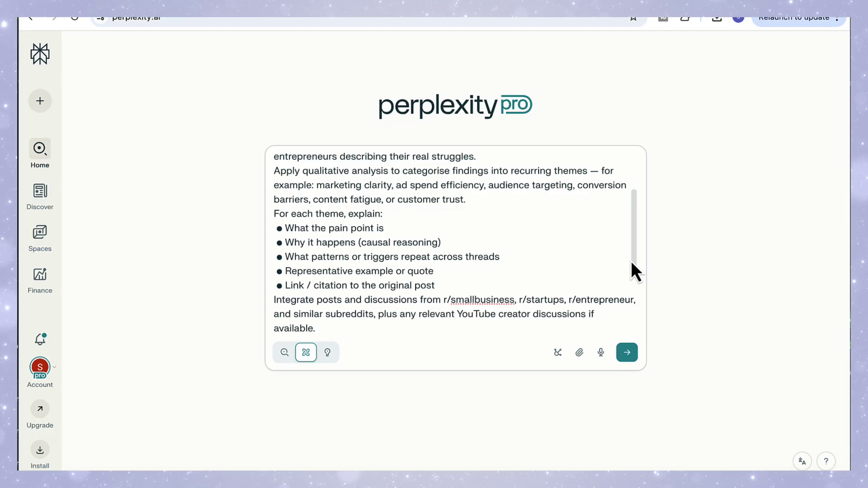
pyautogui.scroll(1, 630, 262)
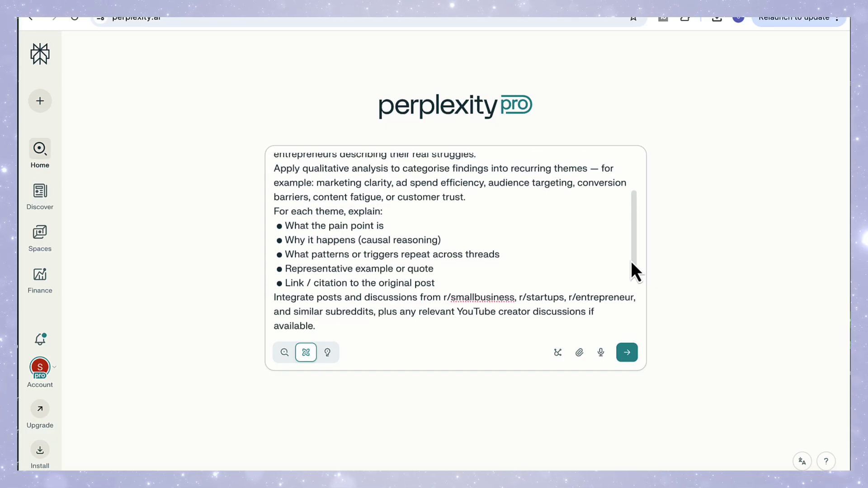
pyautogui.scroll(-3, 631, 271)
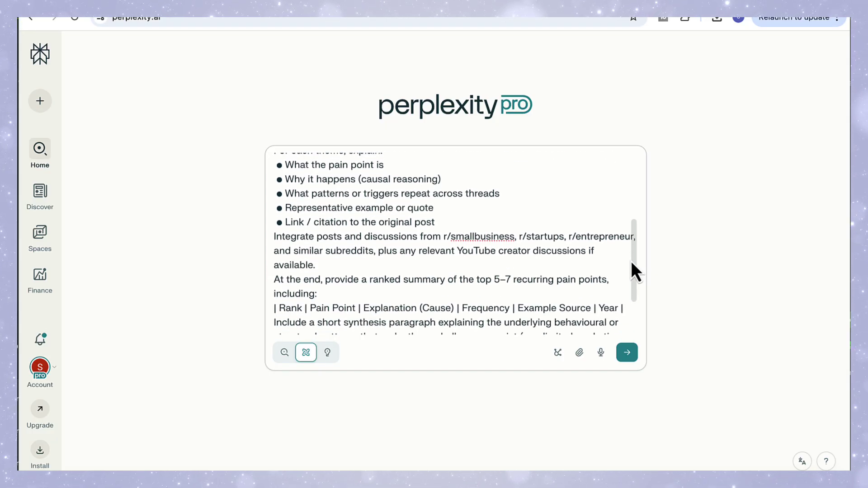
pyautogui.scroll(1, 631, 263)
pyautogui.scroll(-1, 631, 263)
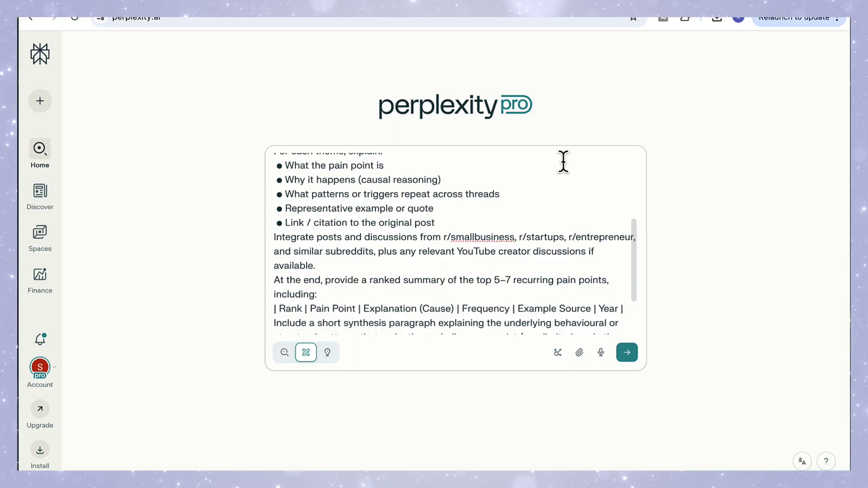
pyautogui.scroll(-3, 507, 215)
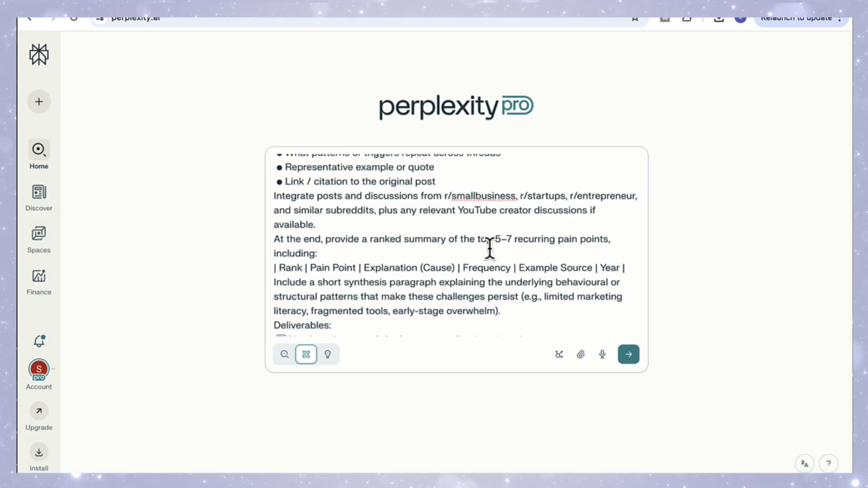
pyautogui.scroll(-3, 490, 249)
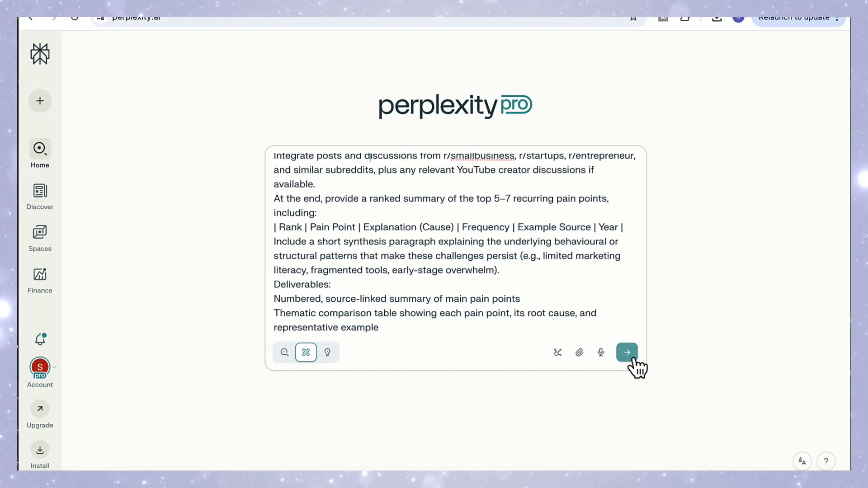
# Step: Run the Deep Research prompt and read the report's ranked top-7 pain-points table
pyautogui.click(629, 354)
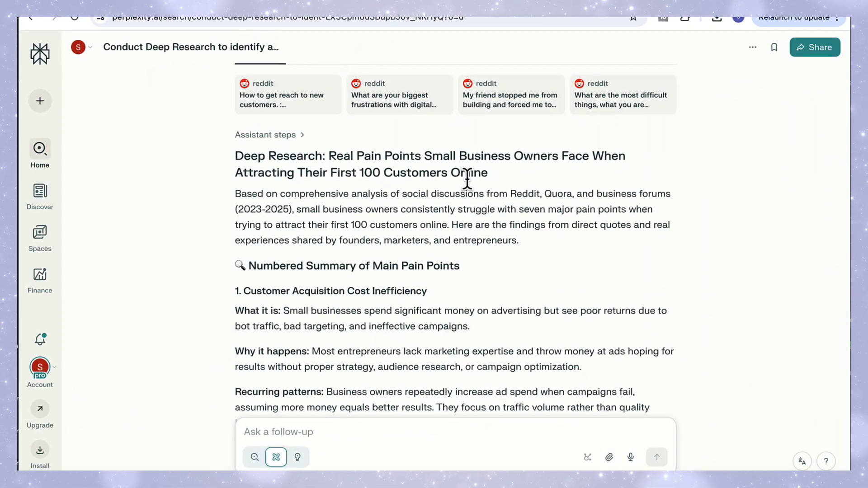
pyautogui.scroll(2, 467, 179)
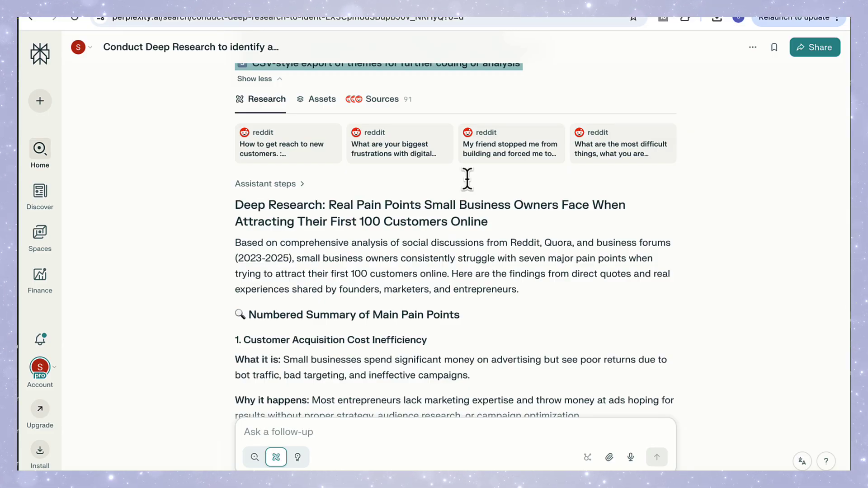
pyautogui.scroll(-3, 467, 179)
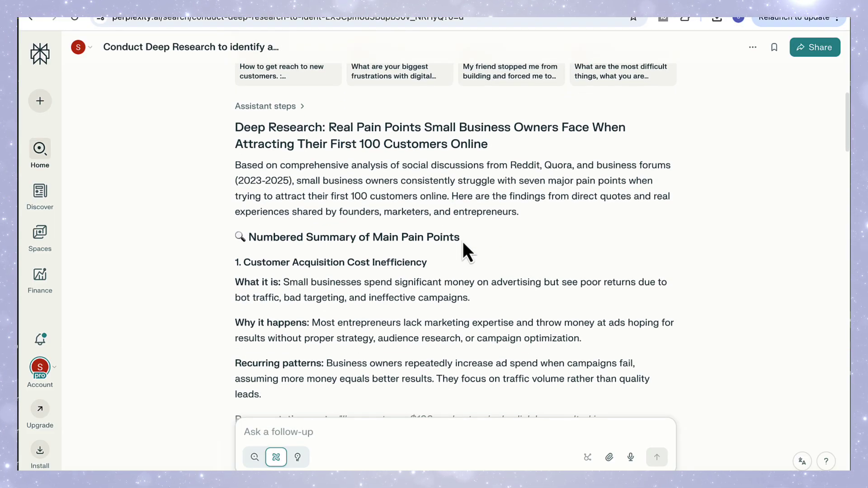
pyautogui.scroll(4, 495, 252)
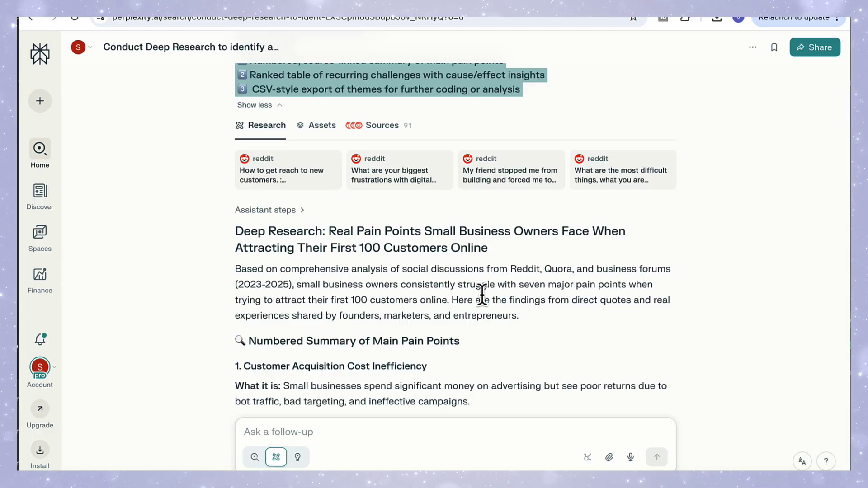
pyautogui.scroll(-3, 483, 296)
pyautogui.scroll(-1, 482, 297)
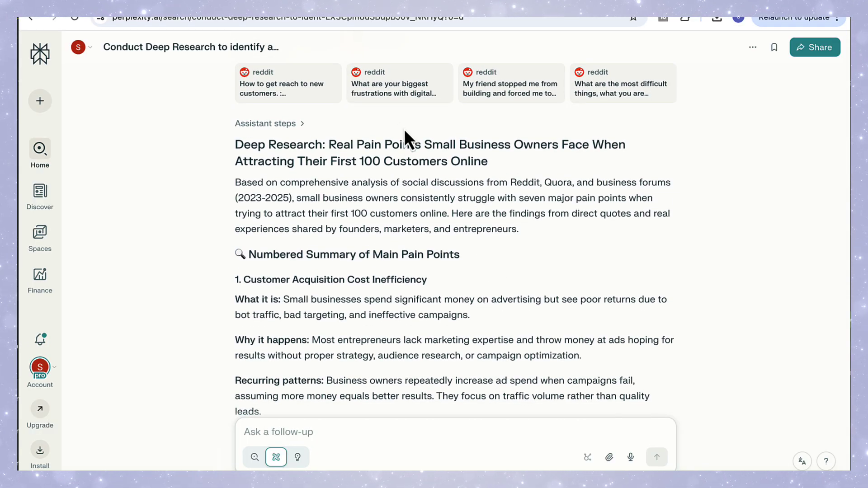
pyautogui.scroll(-2, 624, 202)
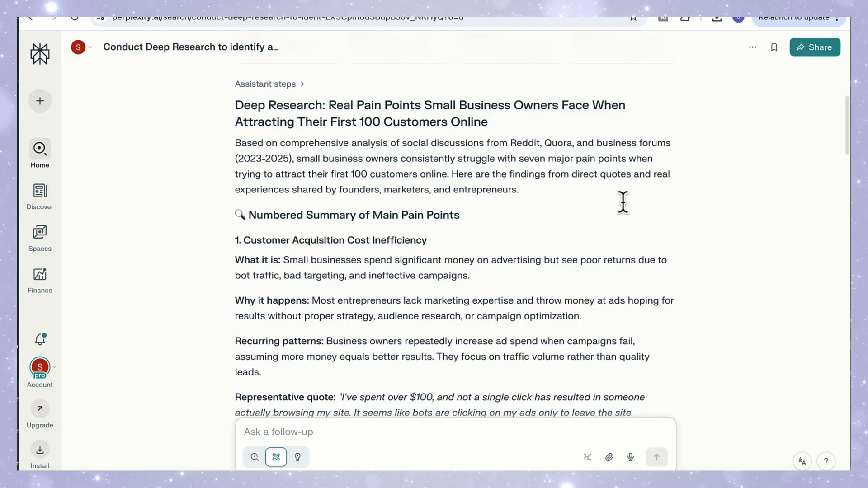
pyautogui.scroll(-2, 393, 256)
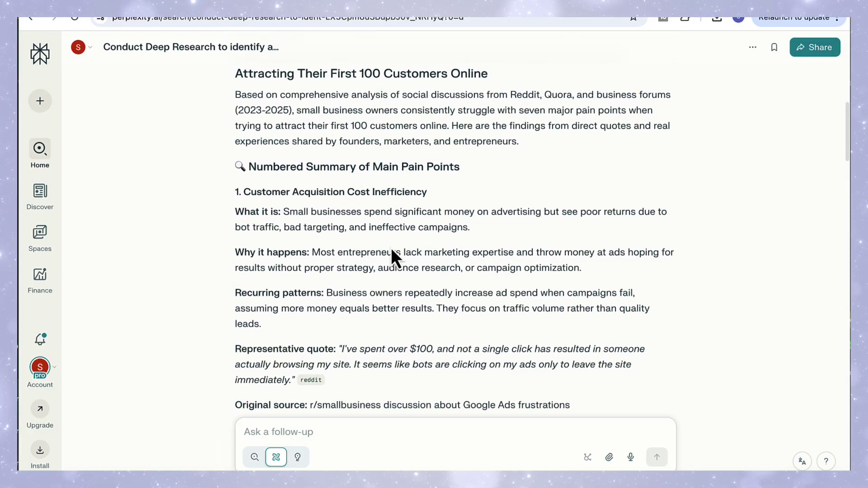
pyautogui.scroll(-2, 513, 302)
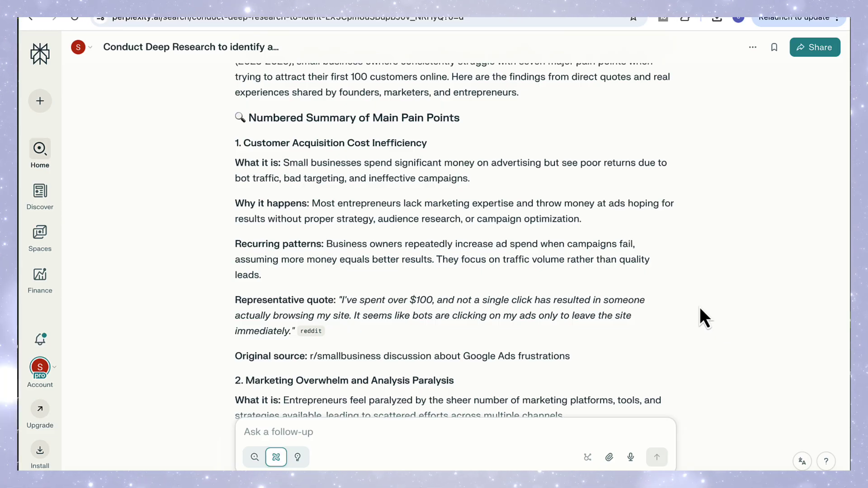
pyautogui.scroll(-1, 700, 309)
pyautogui.scroll(-2, 700, 309)
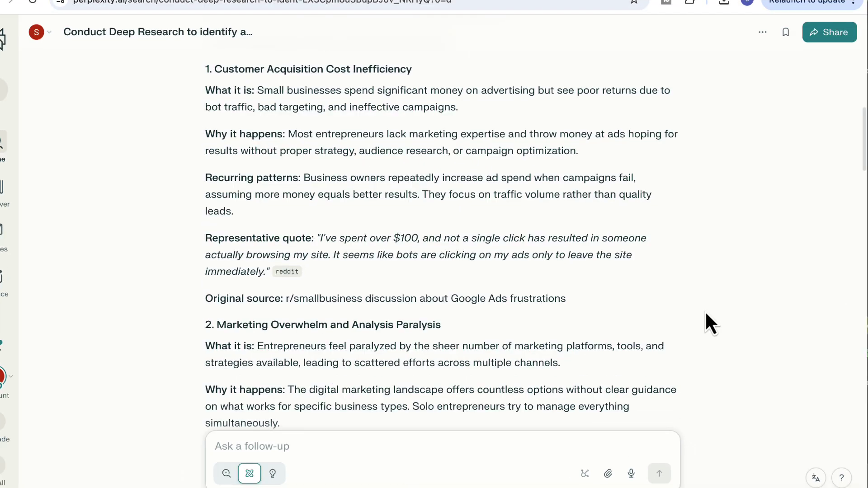
pyautogui.scroll(-2, 705, 310)
pyautogui.scroll(-5, 705, 310)
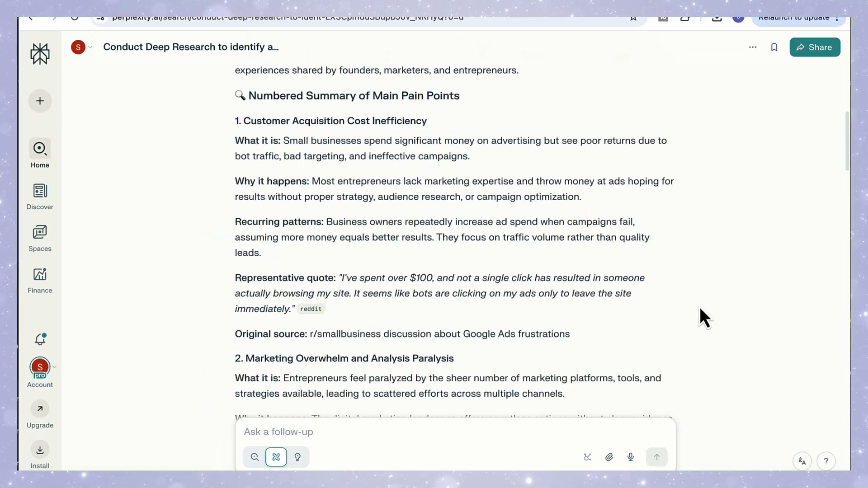
# Step: Read the Synthesis section's six patterns, from The Bootstrap Paradox to Expectation vs. Reality Mismatch
pyautogui.scroll(1, 700, 309)
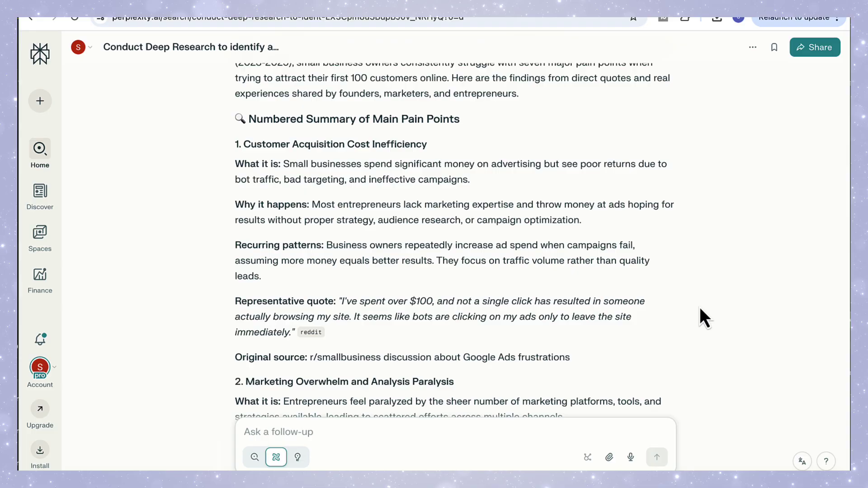
pyautogui.scroll(-15, 700, 309)
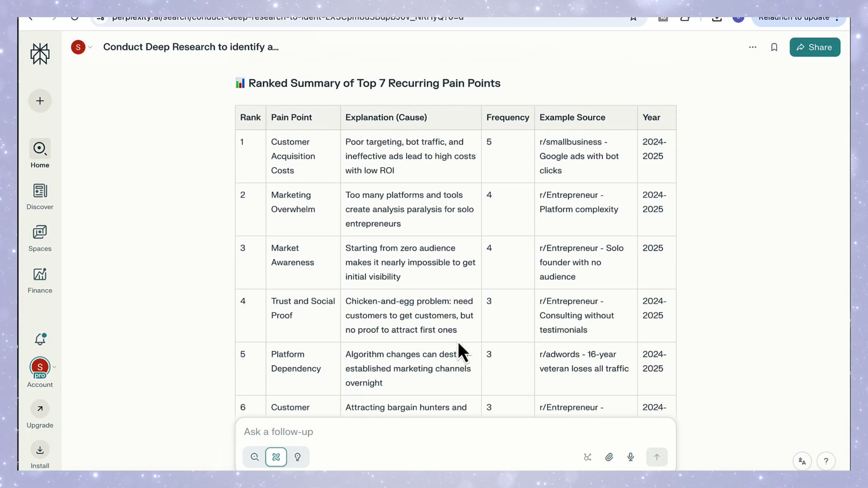
pyautogui.scroll(-3, 713, 395)
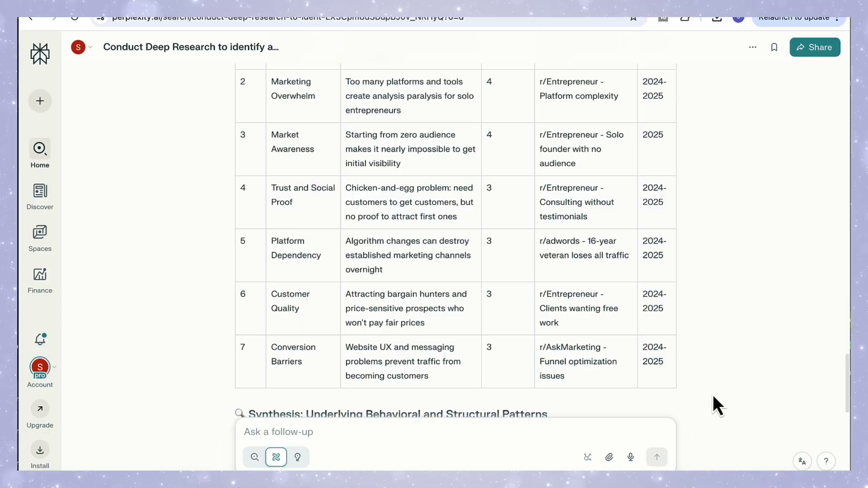
pyautogui.scroll(-7, 713, 396)
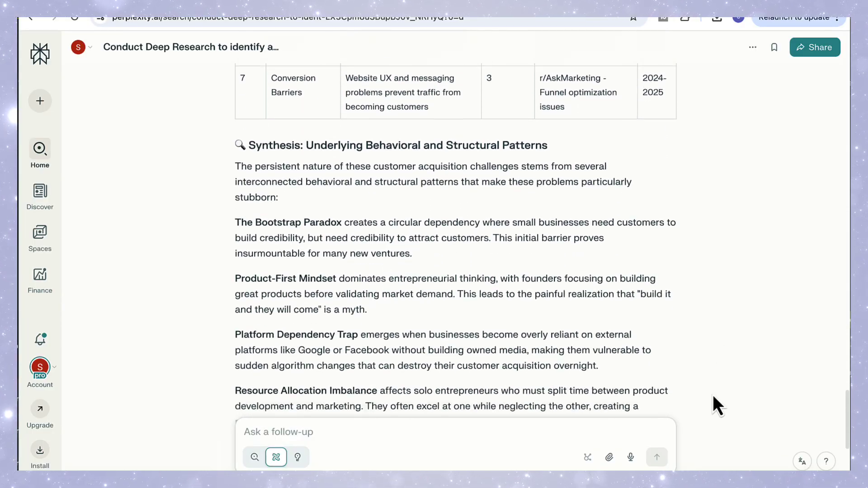
pyautogui.scroll(-1, 713, 396)
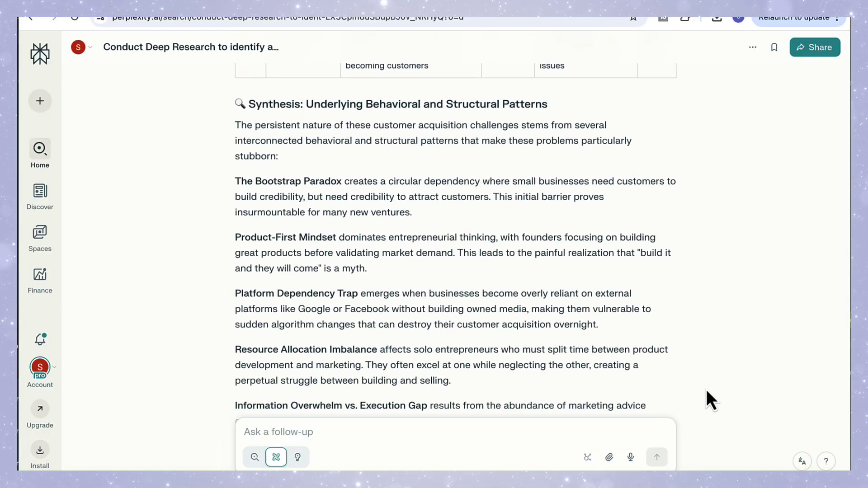
pyautogui.scroll(-1, 709, 404)
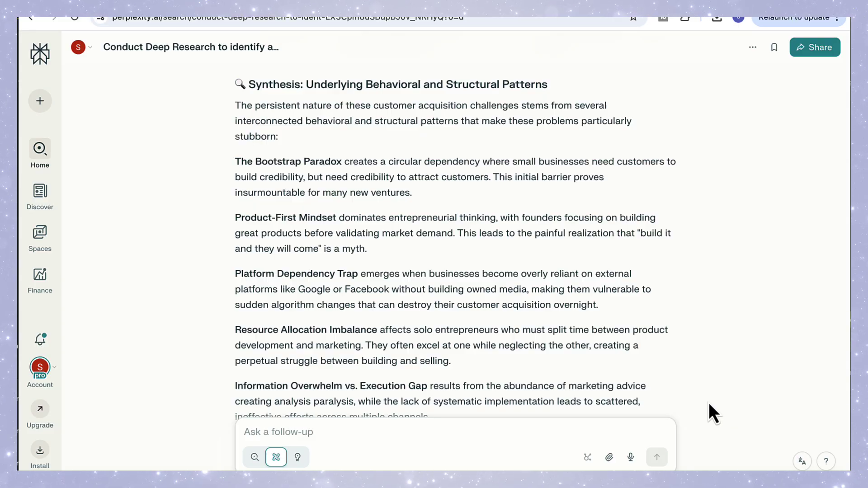
pyautogui.scroll(-1, 709, 402)
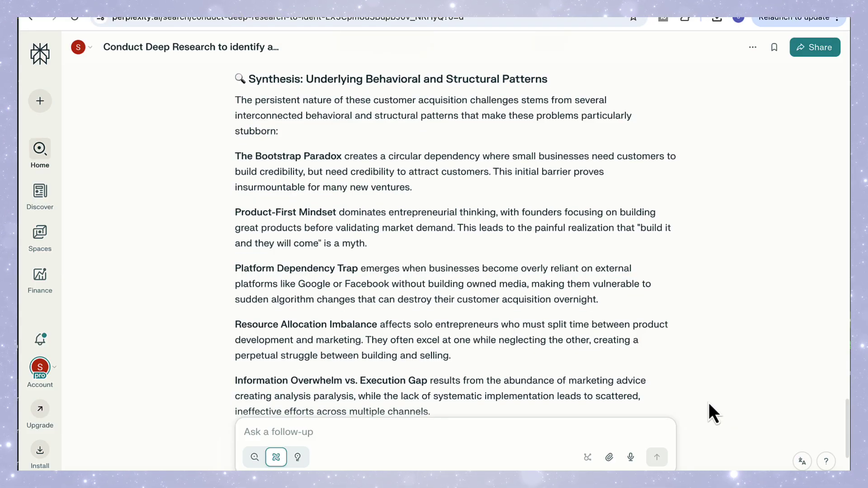
pyautogui.scroll(-1, 709, 402)
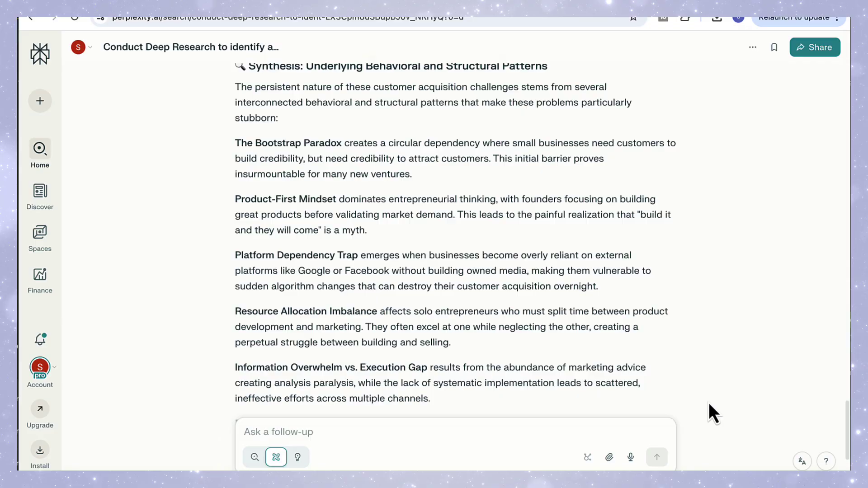
pyautogui.scroll(-3, 709, 403)
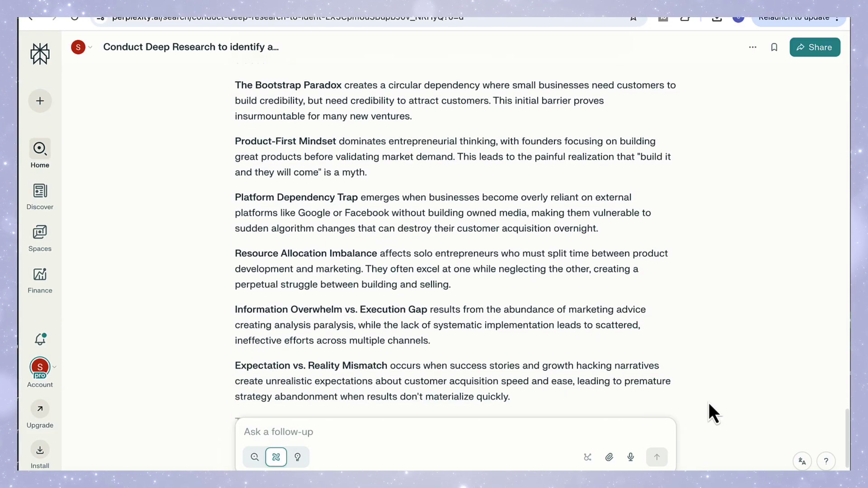
pyautogui.scroll(-1, 709, 403)
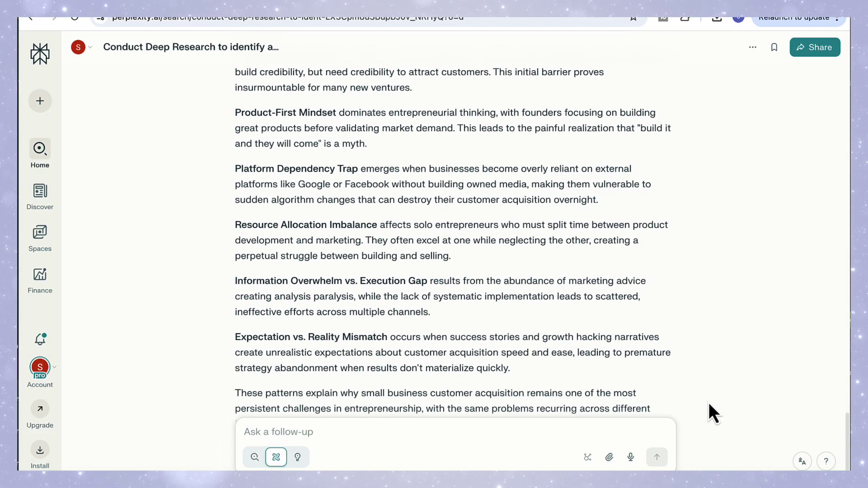
pyautogui.scroll(1, 709, 404)
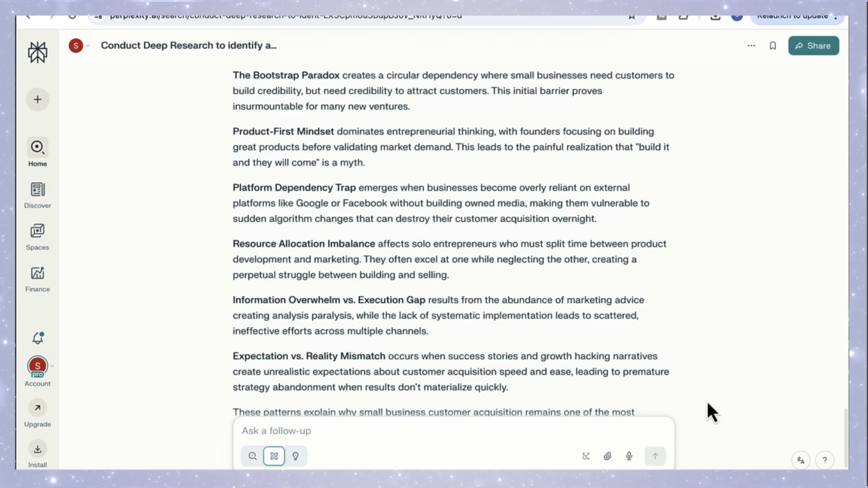
# Step: Download the pain-points table as a CSV, review it in the spreadsheet, then close it
pyautogui.scroll(15, 341, 258)
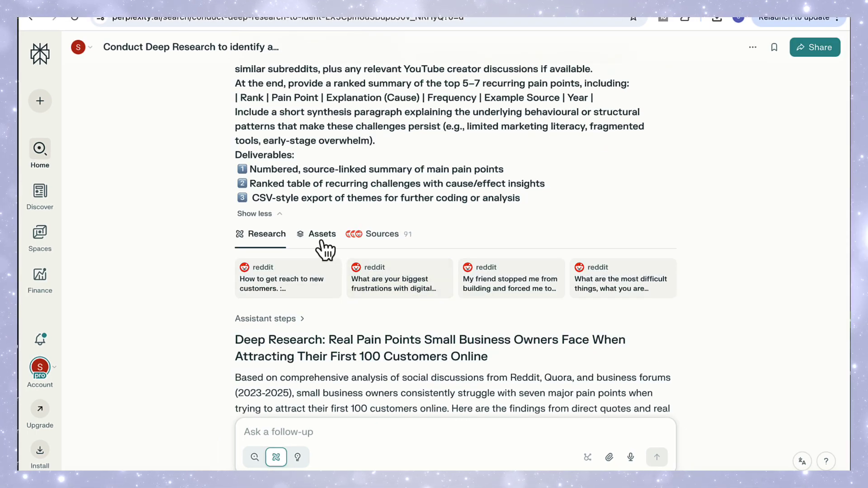
pyautogui.scroll(4, 473, 267)
pyautogui.scroll(-15, 474, 312)
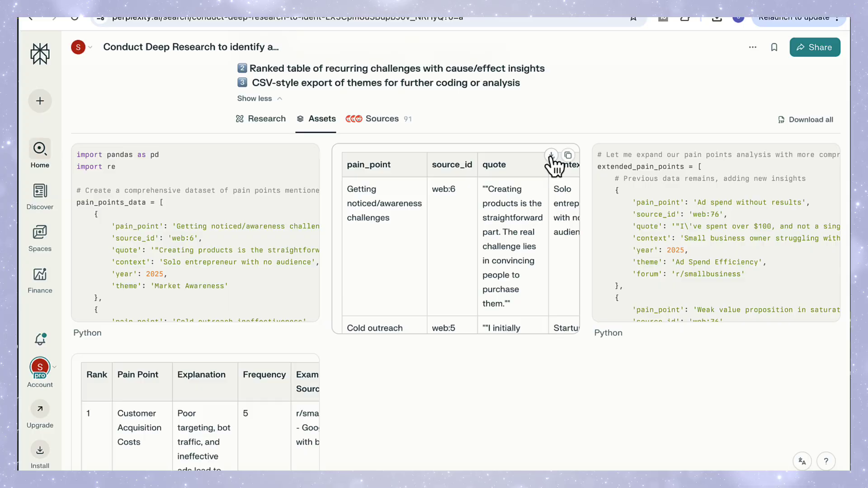
pyautogui.click(552, 155)
pyautogui.click(810, 85)
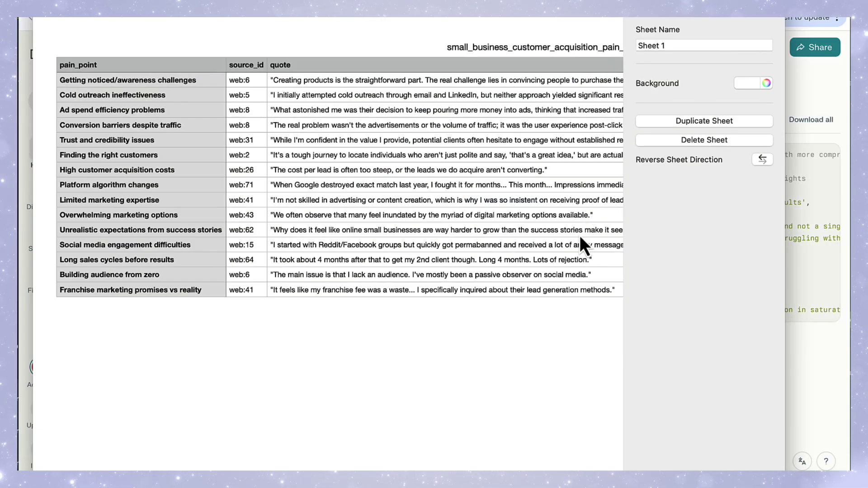
pyautogui.hscroll(5, 579, 235)
pyautogui.hscroll(10, 479, 381)
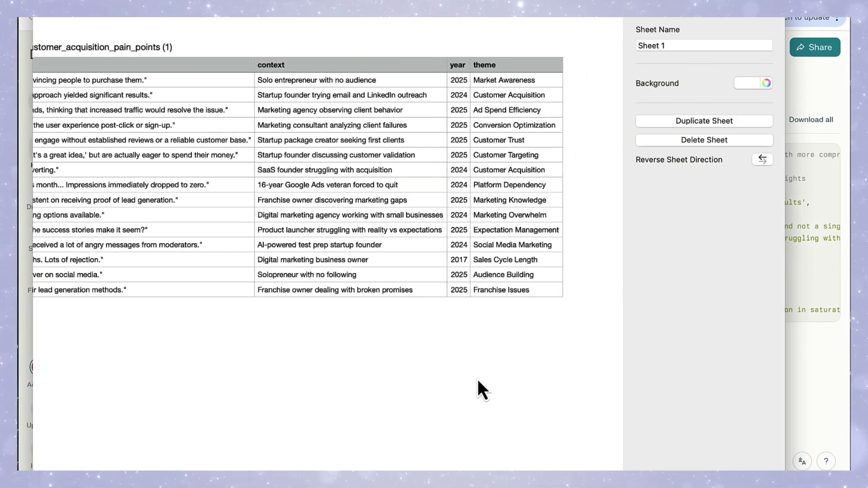
pyautogui.hscroll(-5, 479, 381)
pyautogui.hscroll(-10, 478, 389)
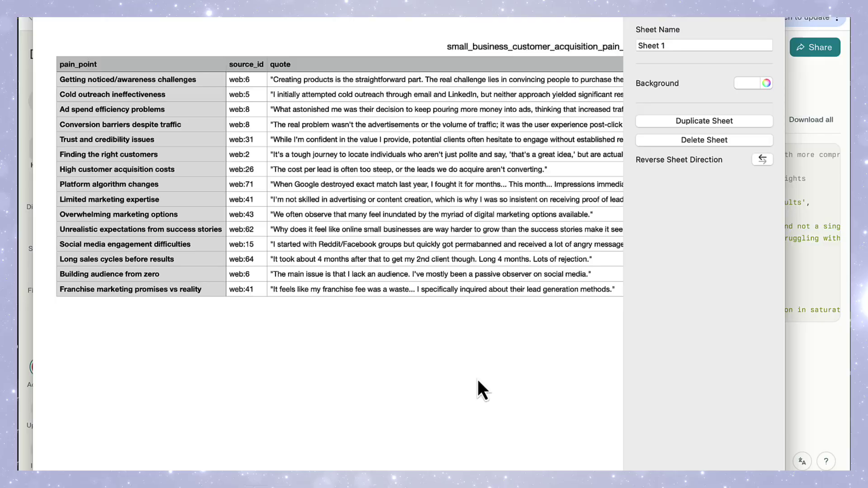
pyautogui.click(651, 11)
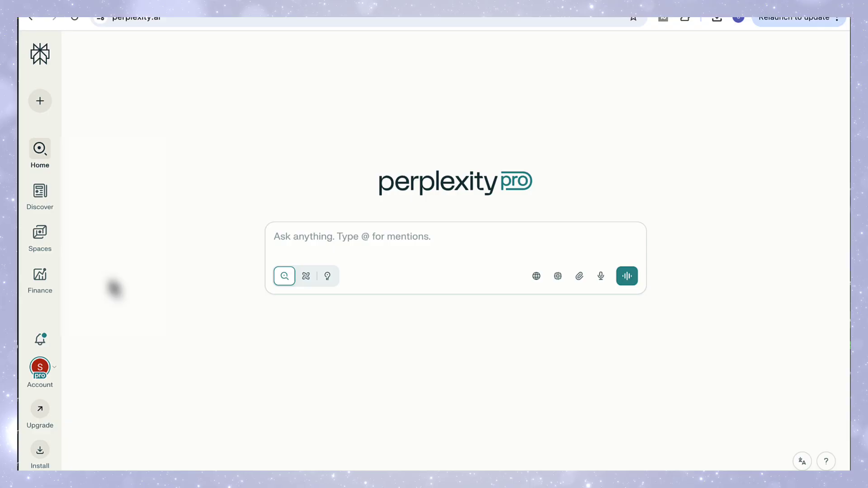
# Step: Open the 'Generative AI Startups: Opportunities and Funding' Space from the Spaces list
pyautogui.moveTo(44, 248)
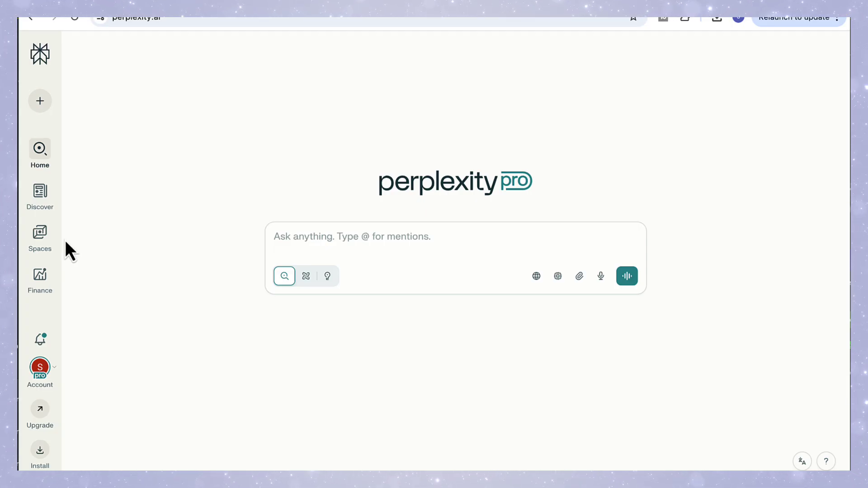
pyautogui.click(40, 237)
pyautogui.click(113, 140)
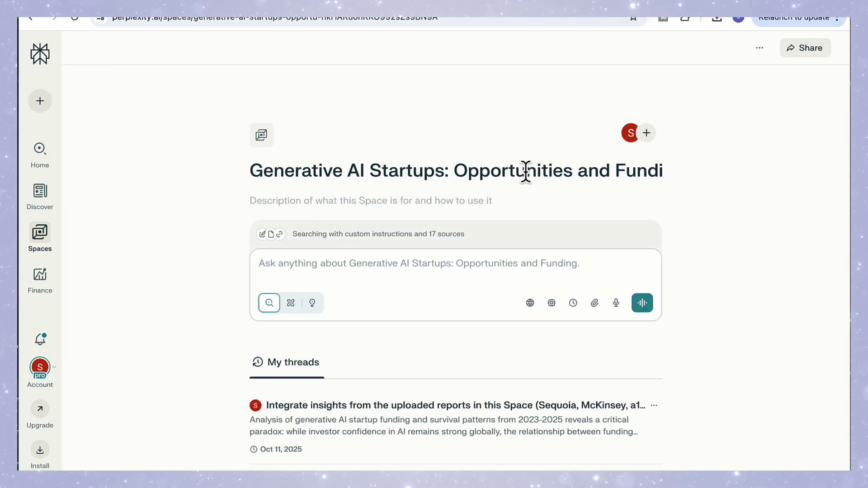
pyautogui.moveTo(525, 172); pyautogui.dragTo(709, 197)
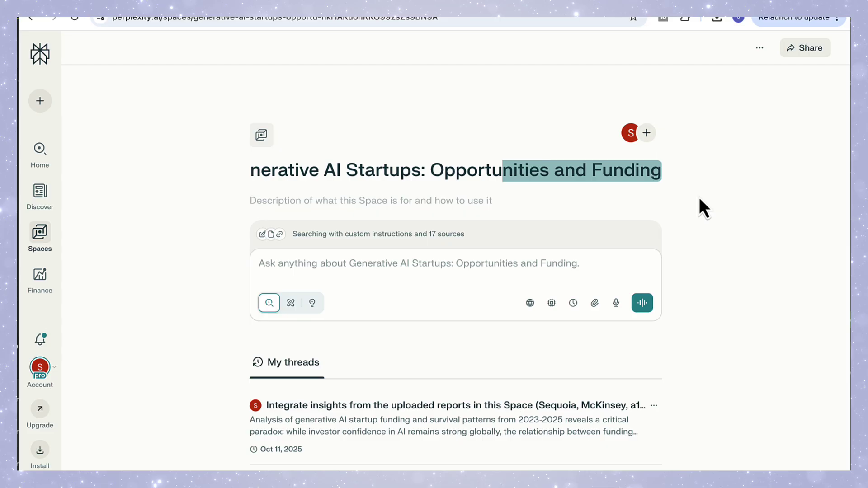
pyautogui.click(699, 207)
pyautogui.click(376, 239)
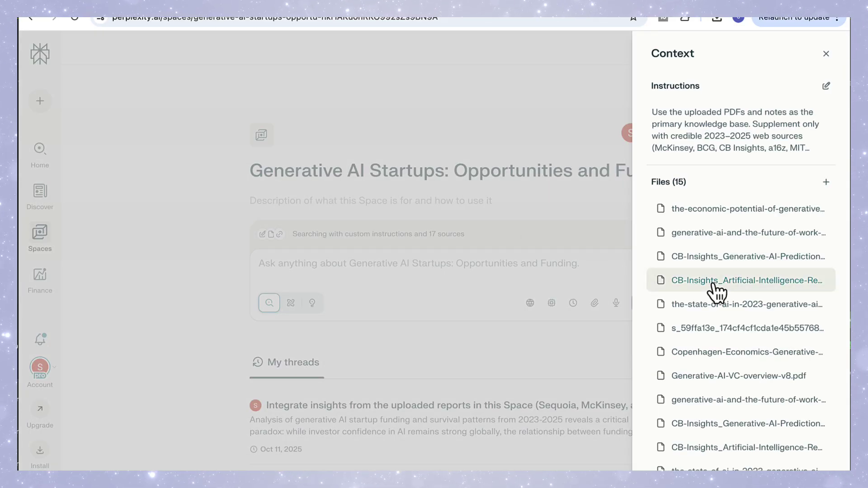
pyautogui.scroll(-2, 717, 291)
pyautogui.scroll(-3, 717, 294)
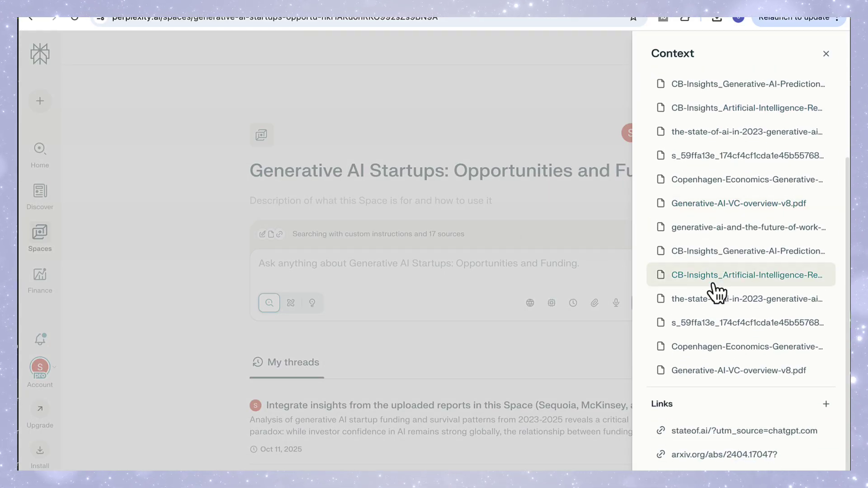
pyautogui.scroll(5, 716, 290)
pyautogui.scroll(-5, 708, 304)
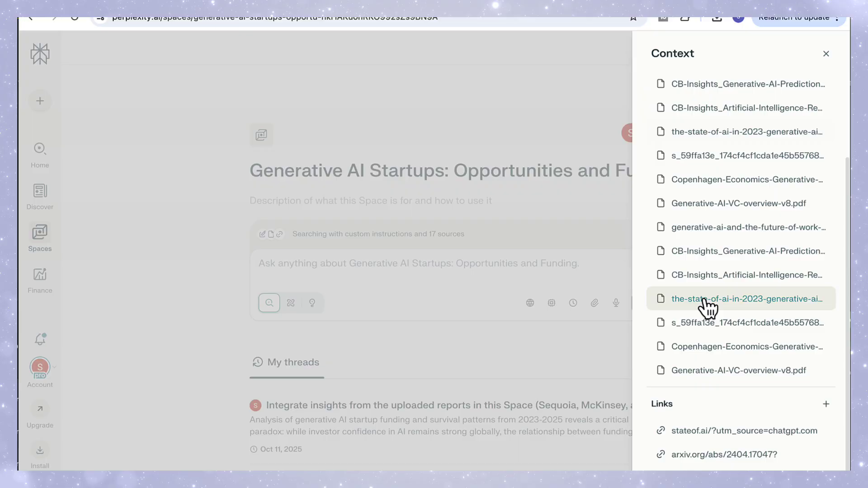
pyautogui.scroll(2, 714, 390)
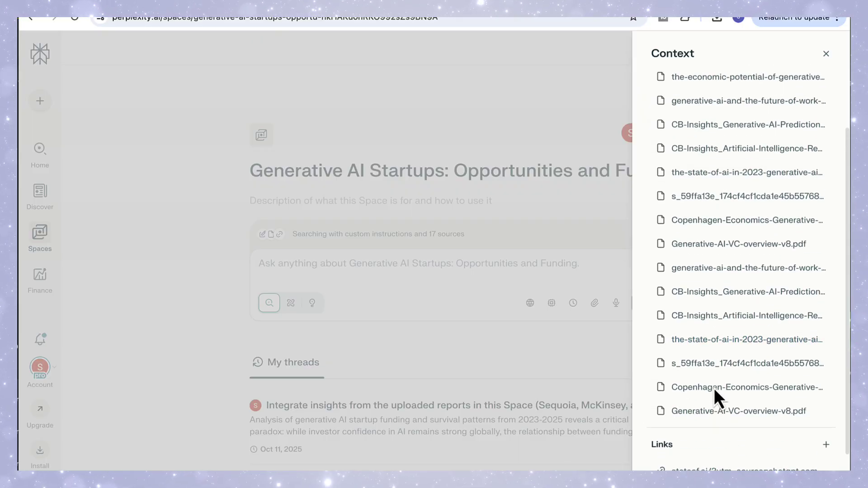
pyautogui.scroll(-2, 717, 410)
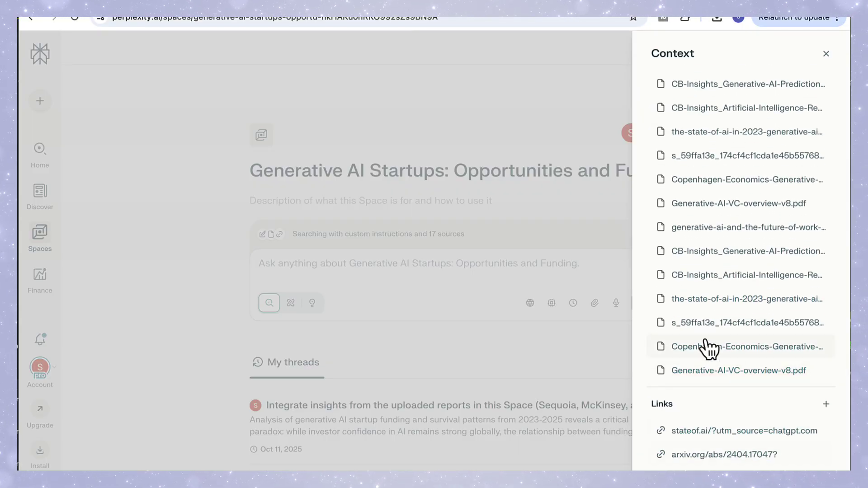
pyautogui.scroll(1, 709, 345)
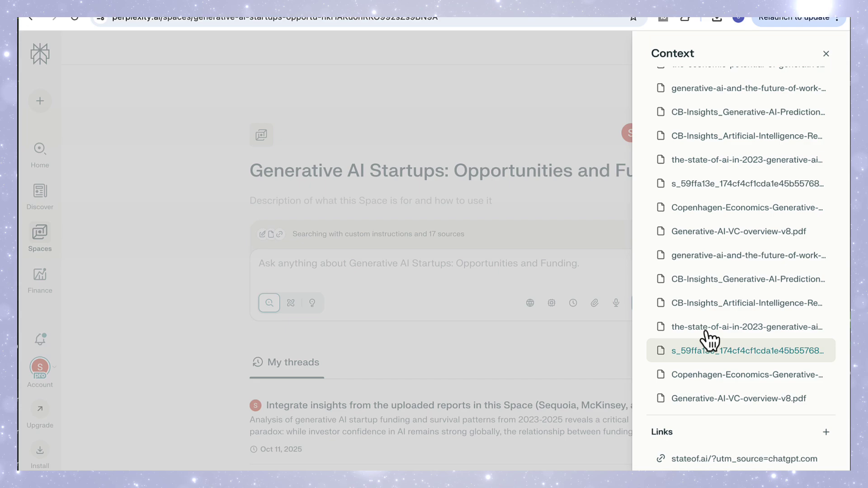
pyautogui.scroll(1, 710, 340)
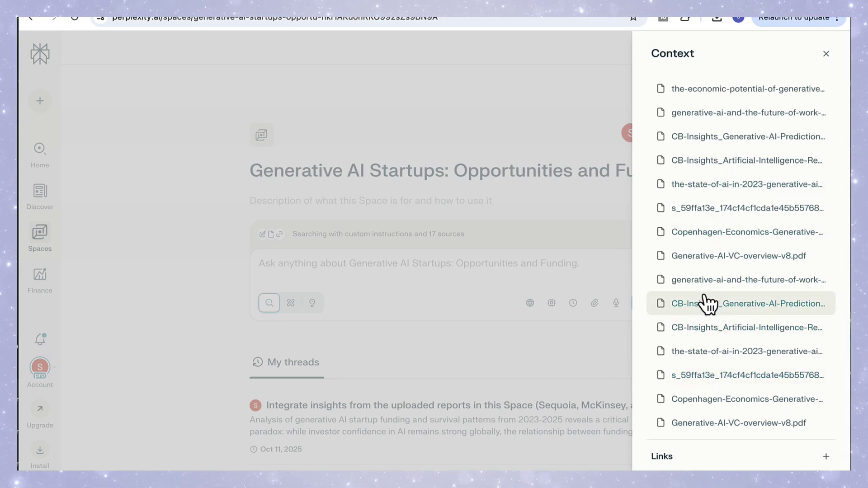
pyautogui.click(550, 230)
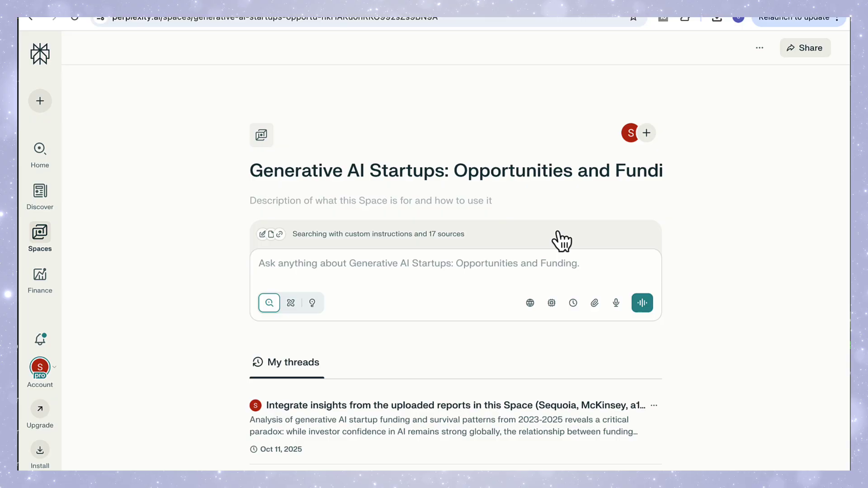
# Step: Save the Space's answer instructions, which prioritise uploaded PDFs and include web, then choose Research mode
pyautogui.click(561, 240)
pyautogui.click(829, 88)
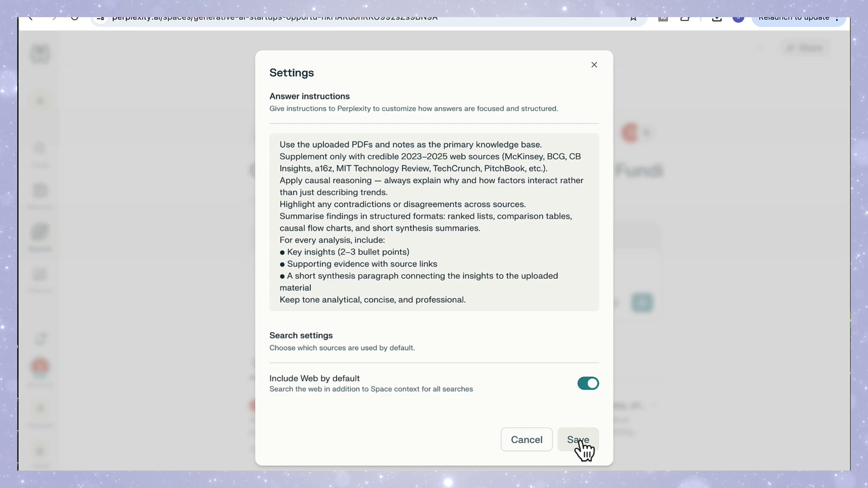
pyautogui.click(581, 443)
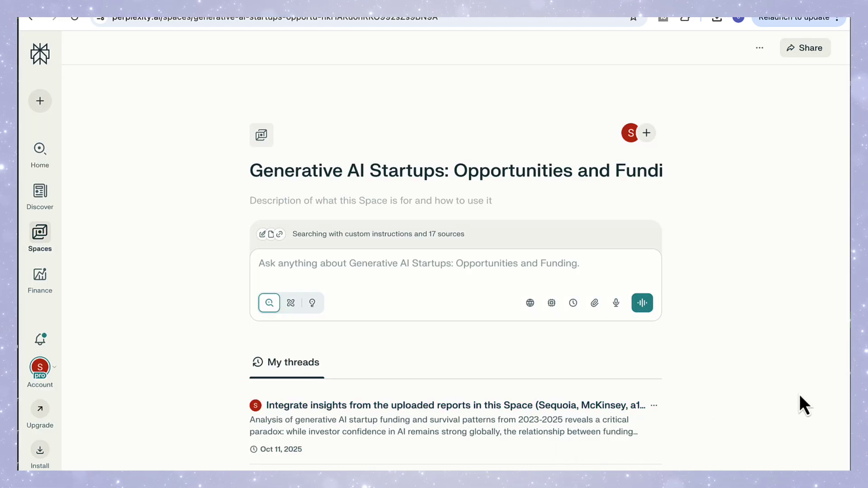
pyautogui.click(290, 303)
# Step: Attach the two startup funding CSV datasets from local files and paste the full research prompt
pyautogui.click(595, 303)
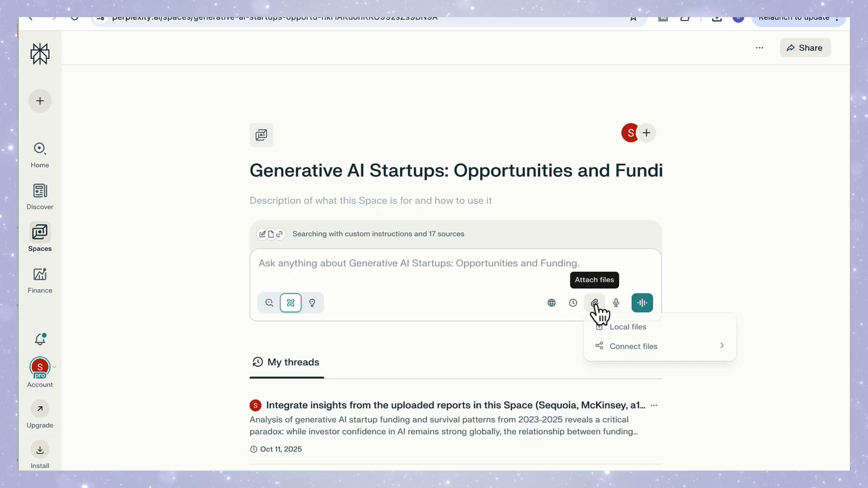
pyautogui.click(624, 328)
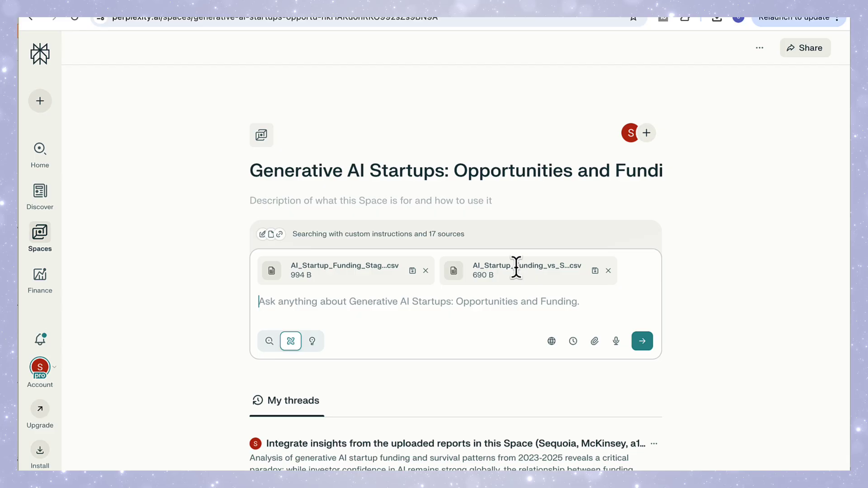
pyautogui.hotkey('ctrl', 'v')
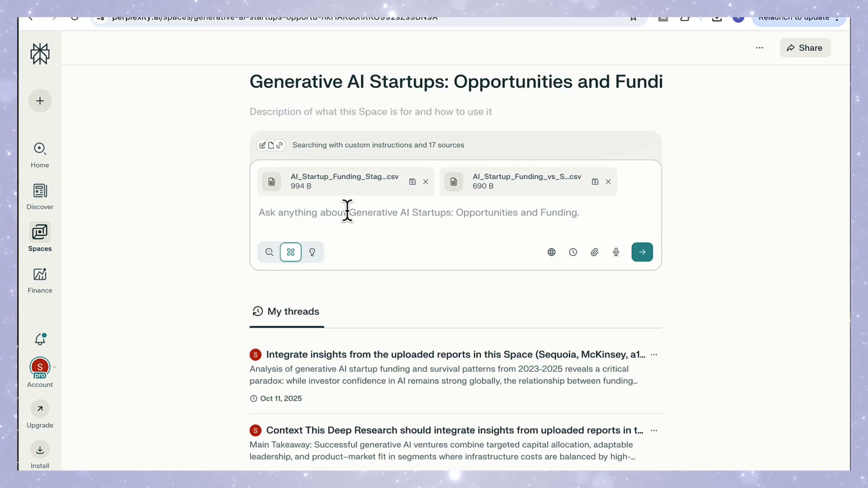
pyautogui.scroll(10, 347, 210)
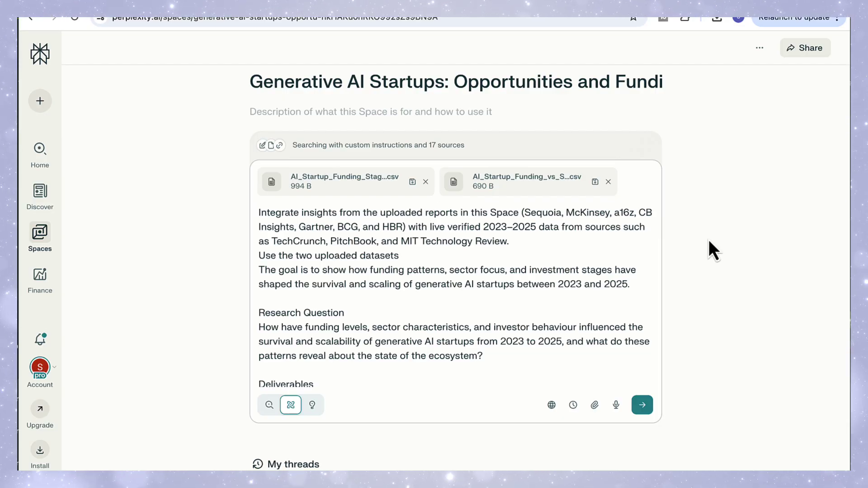
pyautogui.scroll(-1, 709, 242)
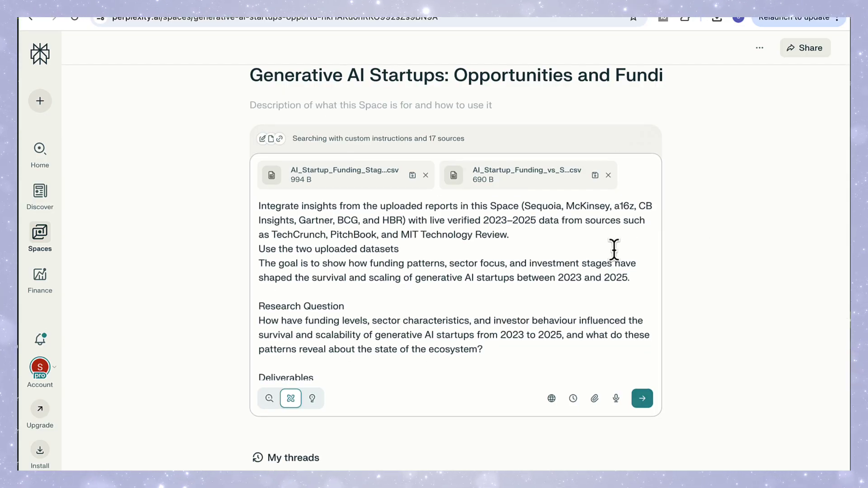
pyautogui.scroll(-2, 650, 291)
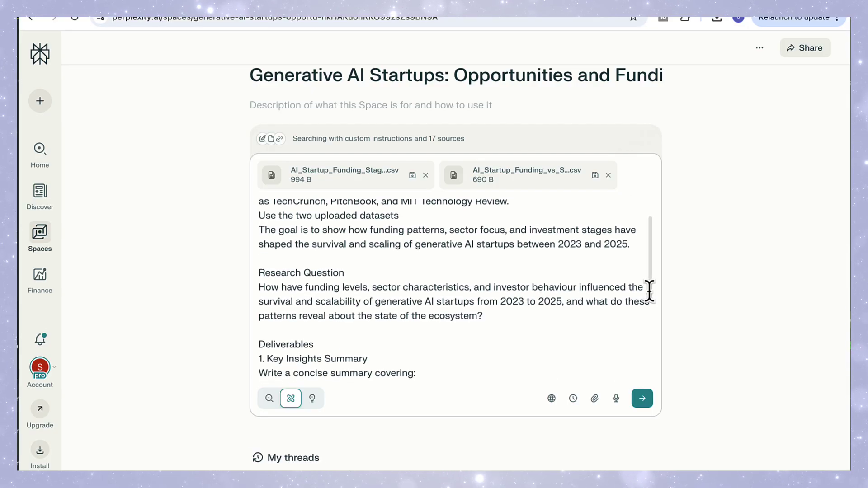
pyautogui.scroll(-1, 650, 294)
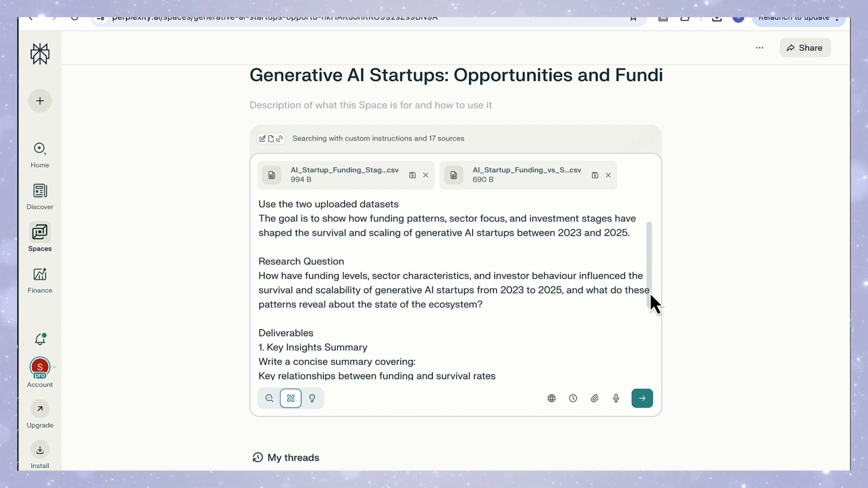
pyautogui.scroll(-2, 651, 295)
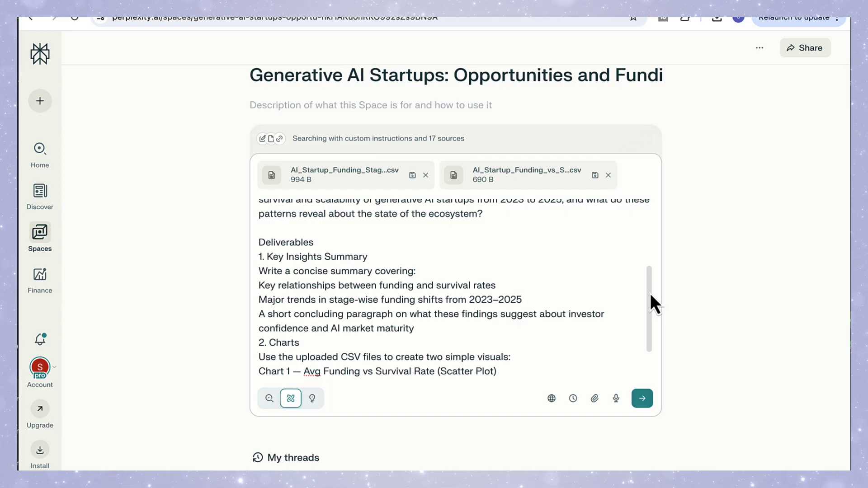
pyautogui.scroll(-1, 652, 297)
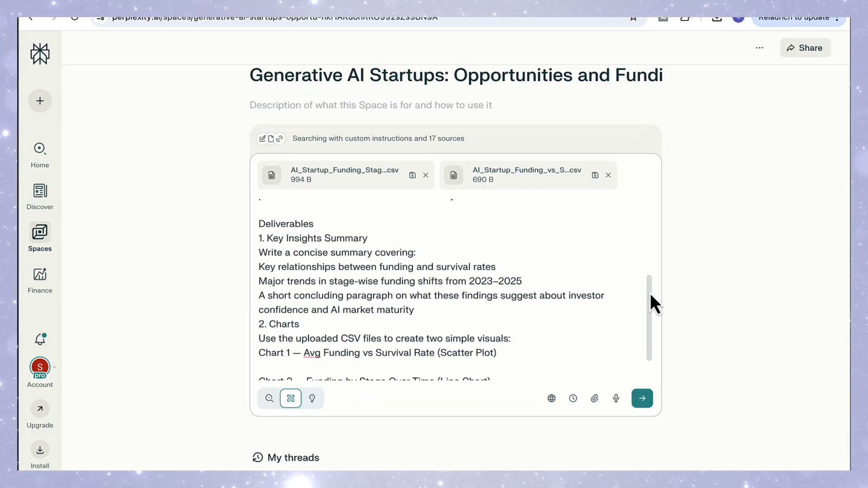
pyautogui.scroll(-1, 650, 304)
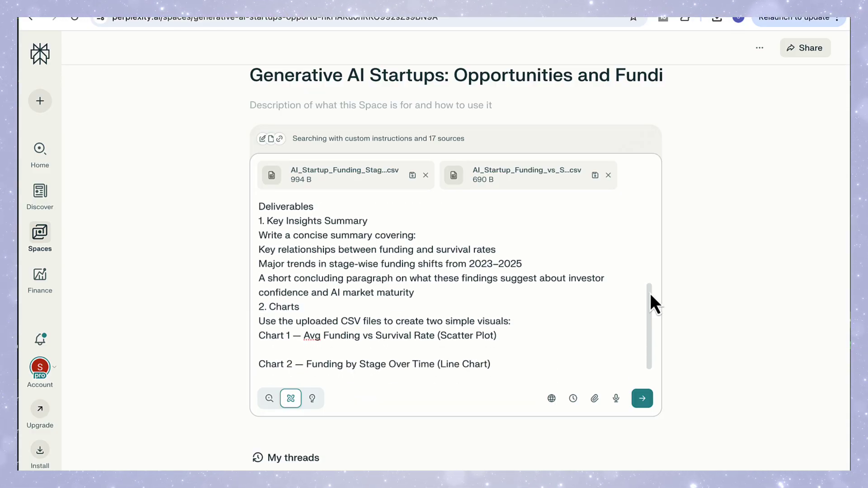
# Step: Delete the blank line after the Chart 1 request and submit the research prompt
pyautogui.click(494, 348)
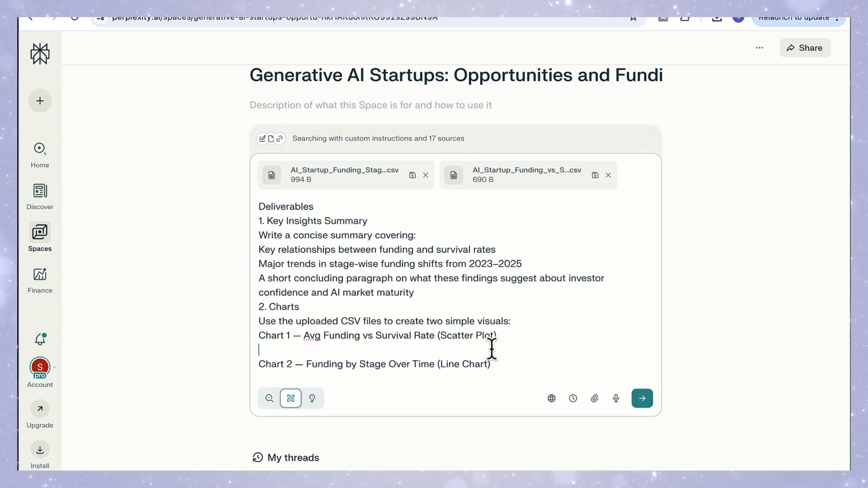
pyautogui.press('BackSpace')
pyautogui.scroll(-1, 692, 344)
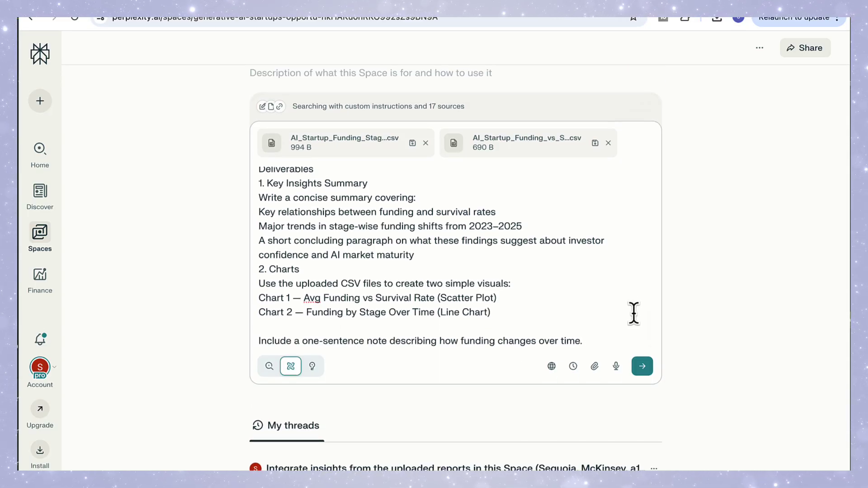
pyautogui.click(651, 366)
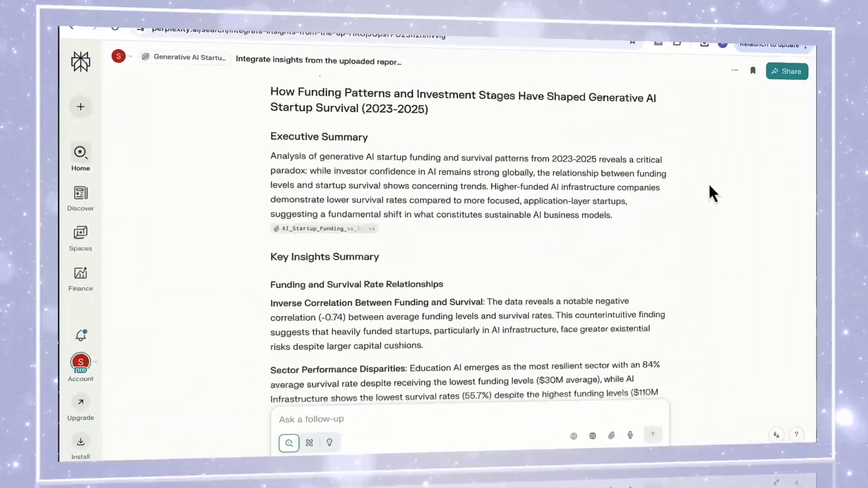
# Step: Scroll through the finished report down to the 'AI Startup Funding vs Survival Rate' scatter chart
pyautogui.scroll(-1, 715, 180)
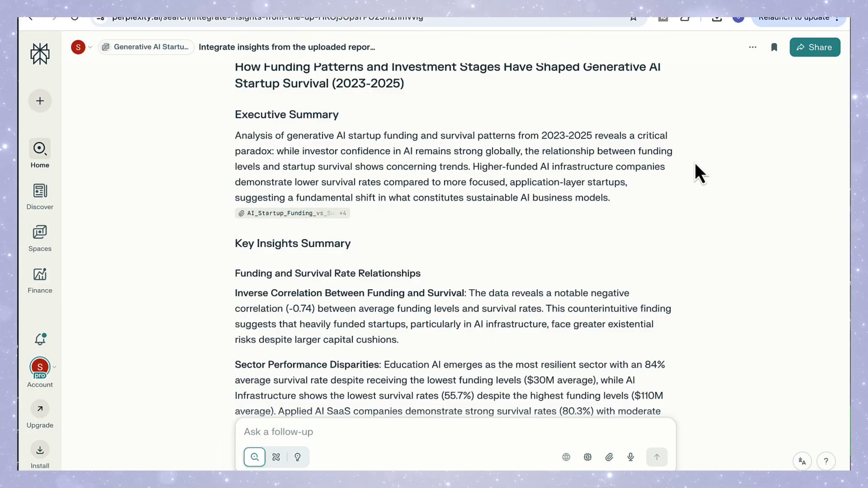
pyautogui.scroll(-15, 696, 165)
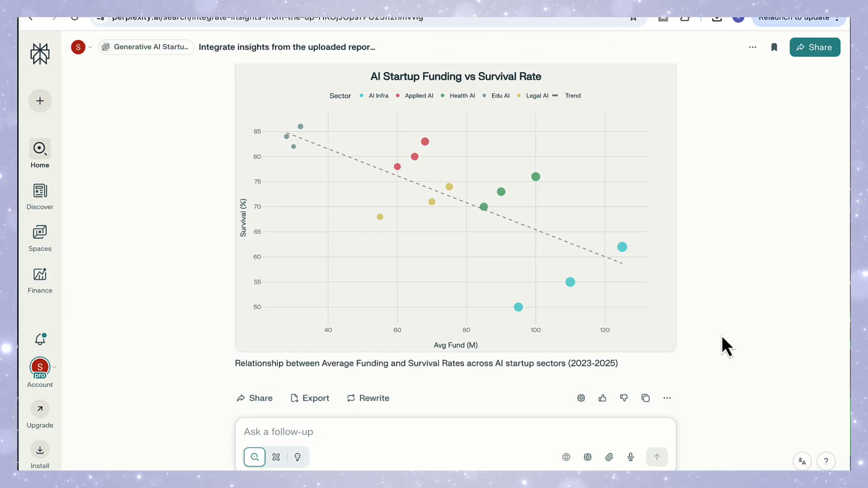
pyautogui.scroll(2, 678, 363)
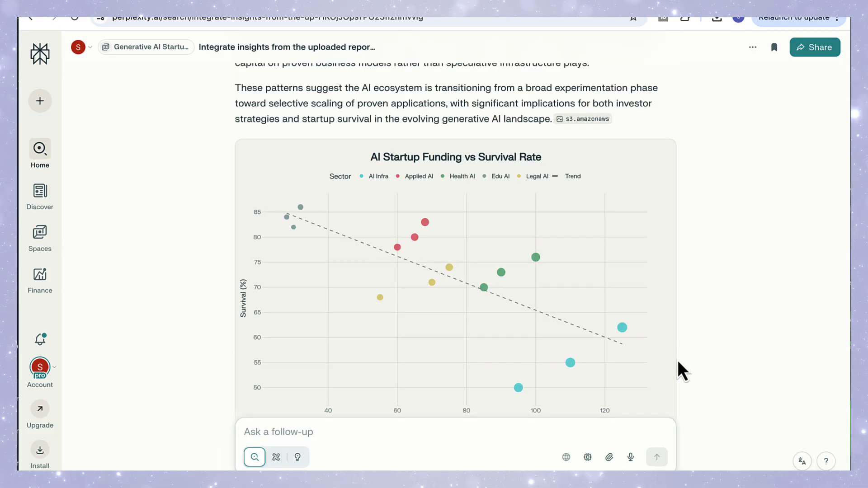
pyautogui.scroll(-1, 679, 363)
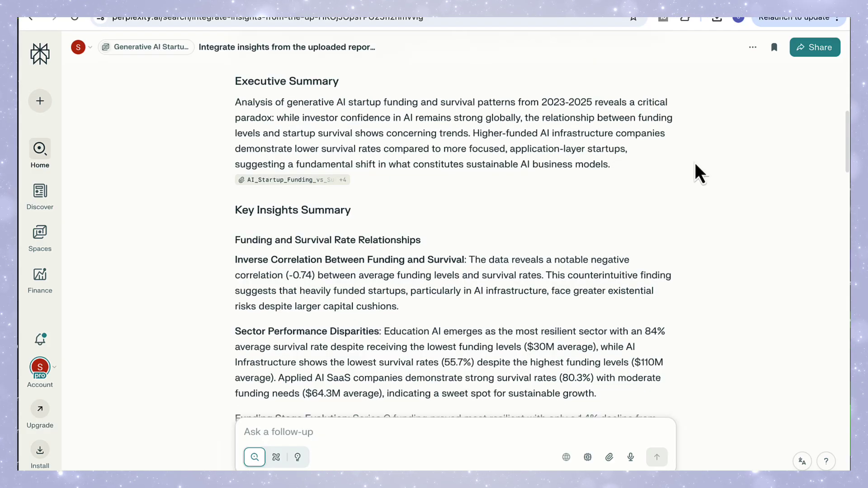
pyautogui.scroll(-3, 695, 164)
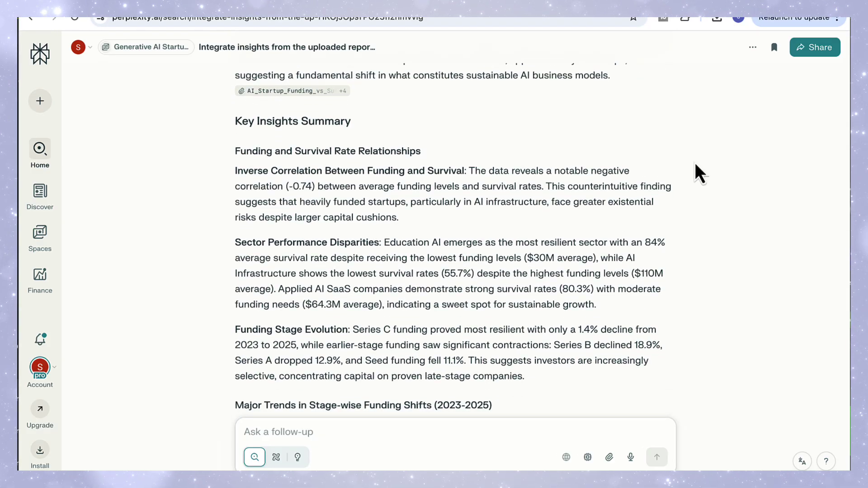
pyautogui.scroll(-1, 696, 164)
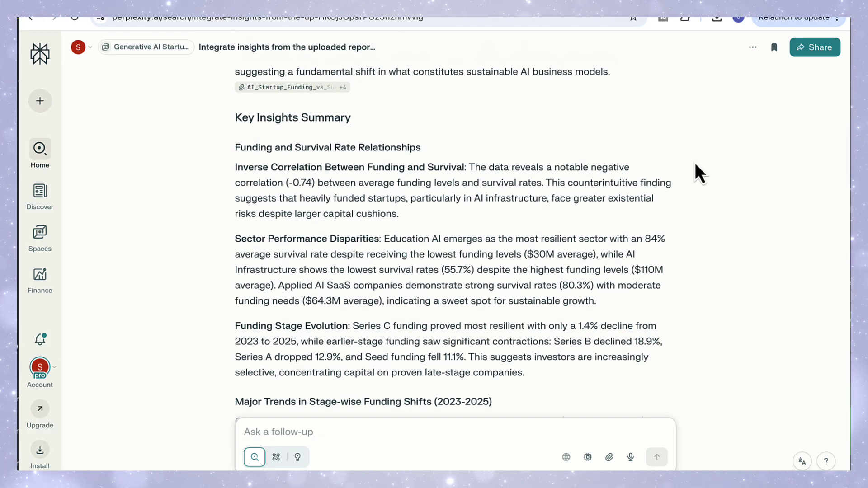
pyautogui.scroll(-1, 696, 164)
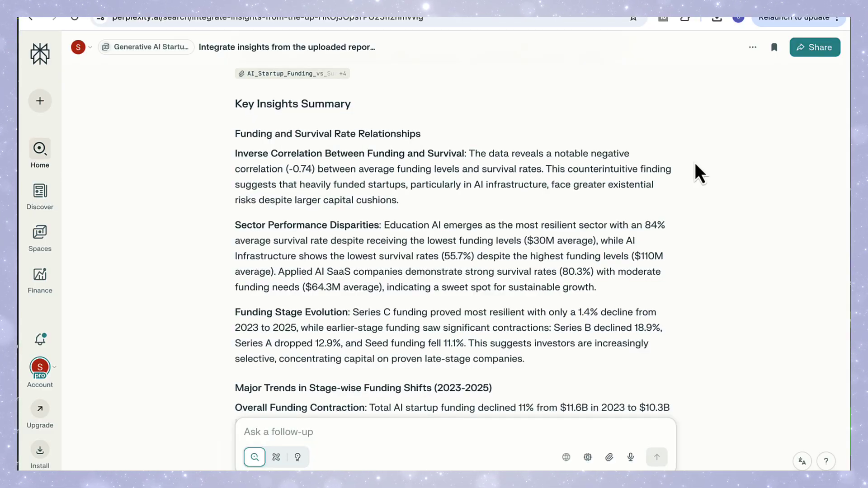
pyautogui.scroll(-1, 695, 164)
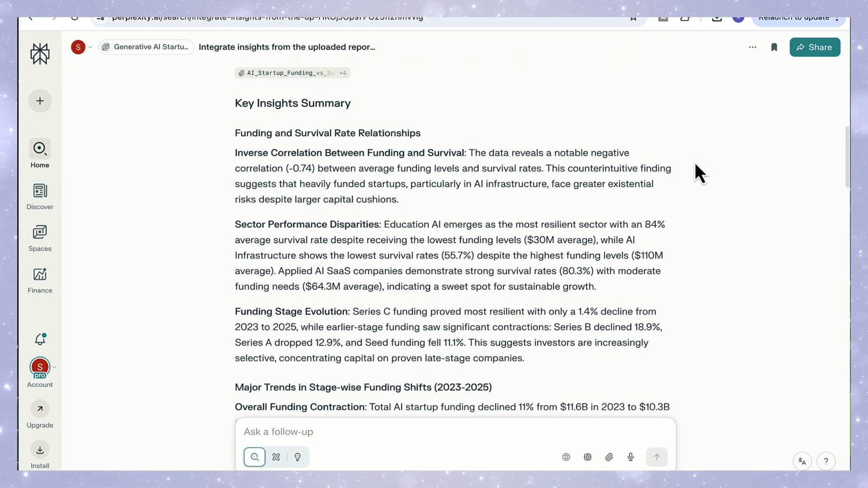
pyautogui.scroll(-1, 696, 164)
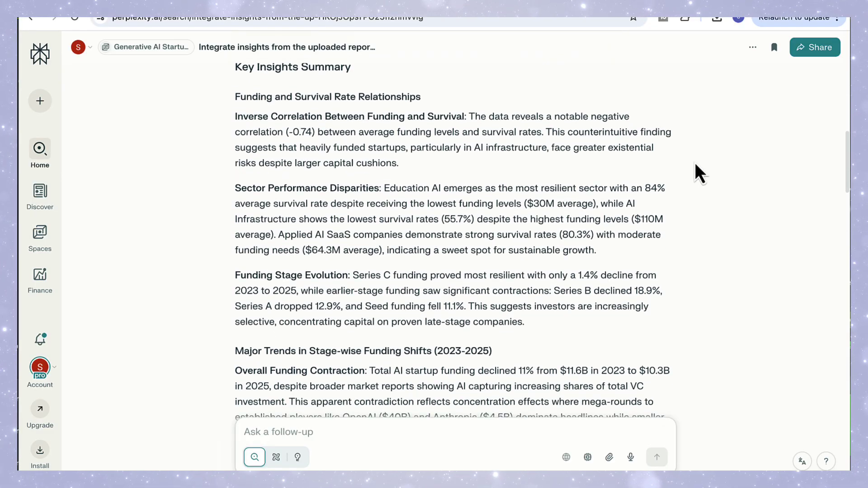
pyautogui.scroll(-1, 696, 172)
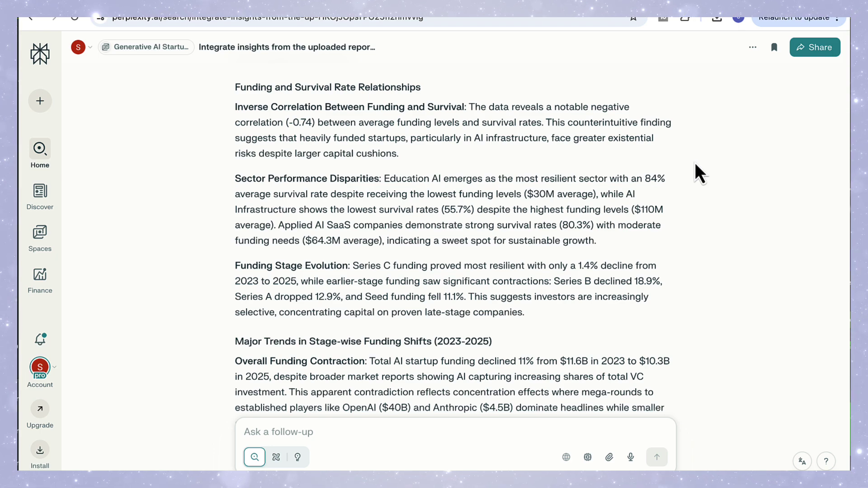
pyautogui.scroll(-1, 696, 165)
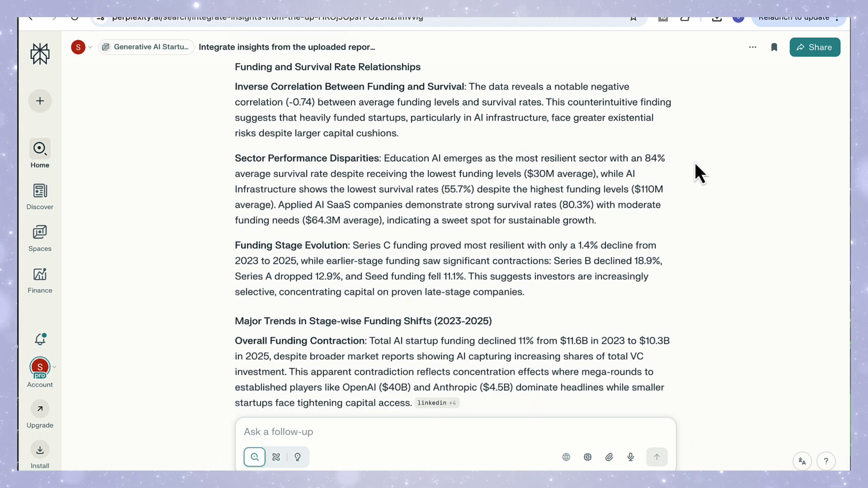
pyautogui.scroll(1, 695, 164)
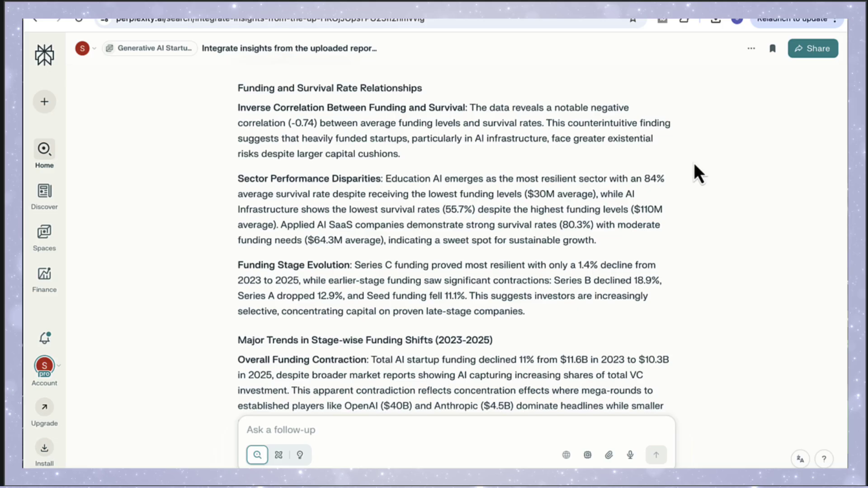
pyautogui.scroll(-5, 699, 173)
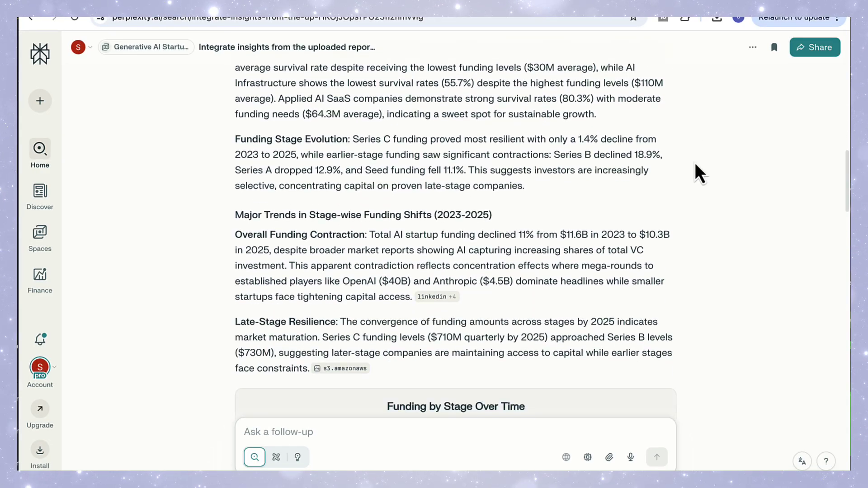
pyautogui.scroll(-4, 695, 164)
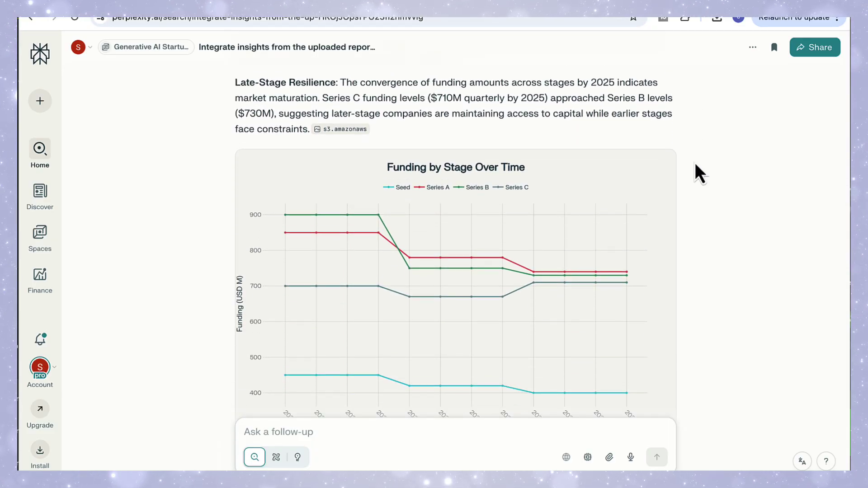
pyautogui.scroll(2, 695, 164)
pyautogui.scroll(-10, 722, 337)
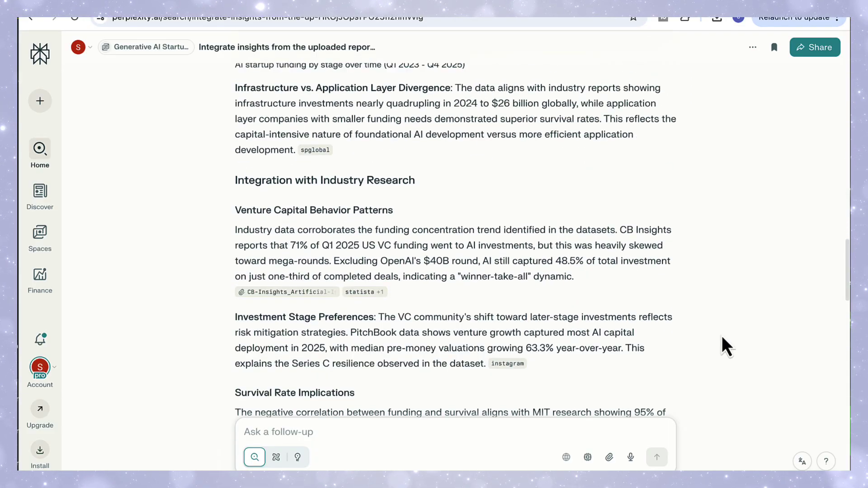
pyautogui.scroll(-2, 721, 336)
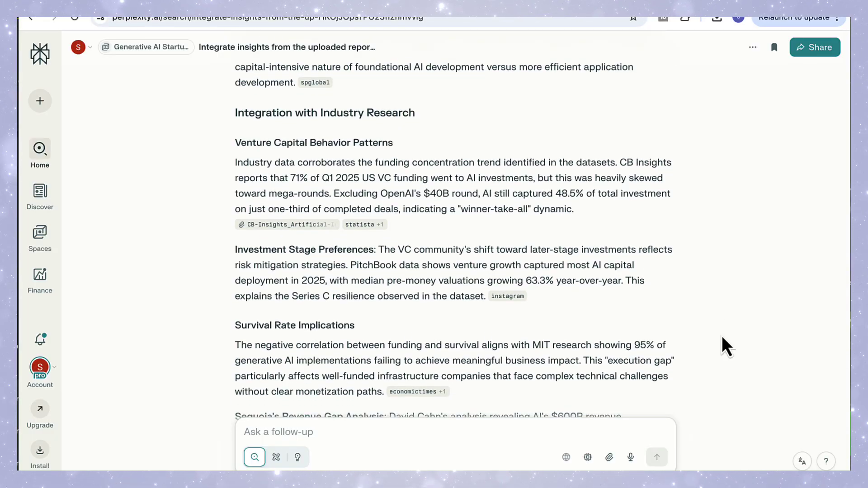
pyautogui.scroll(-1, 722, 337)
pyautogui.scroll(-2, 722, 338)
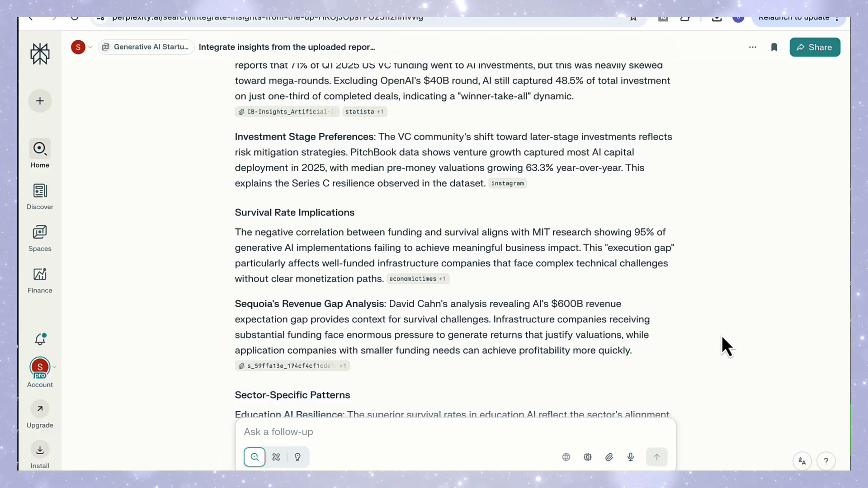
pyautogui.scroll(-4, 722, 335)
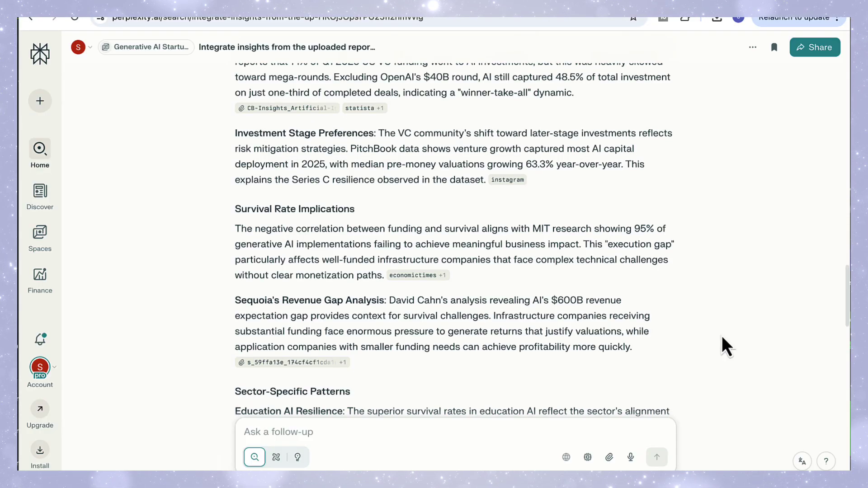
pyautogui.scroll(-5, 722, 337)
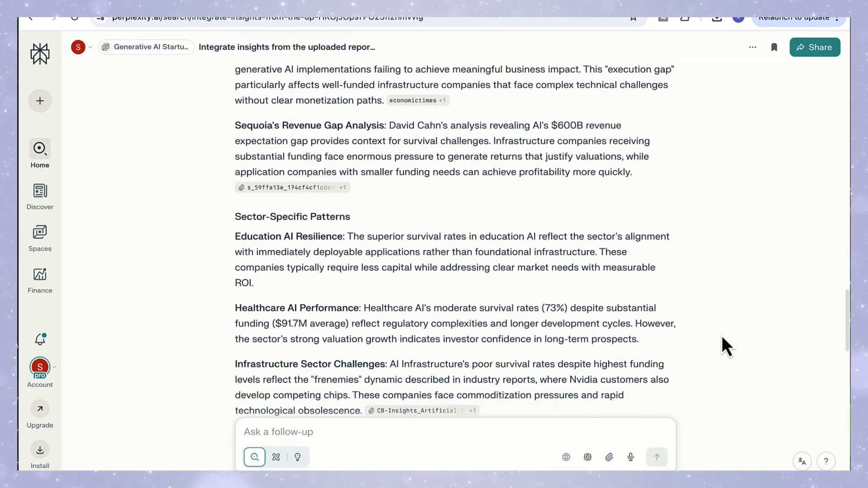
pyautogui.scroll(-4, 722, 337)
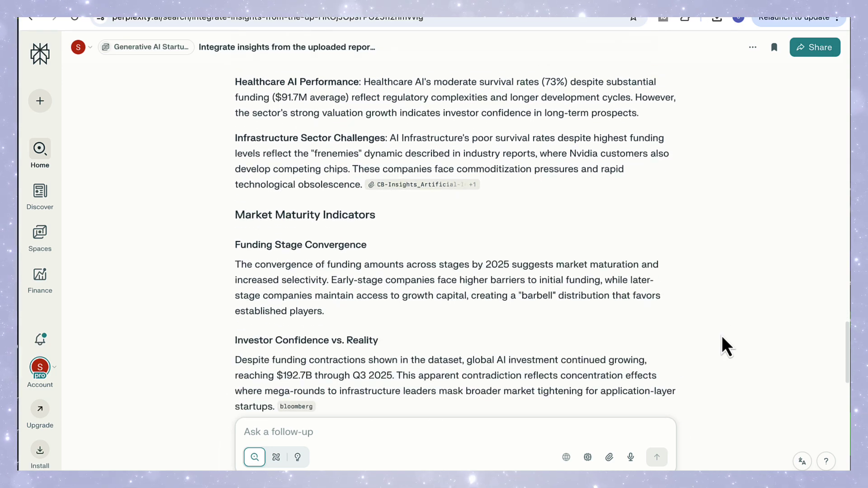
pyautogui.scroll(-4, 721, 336)
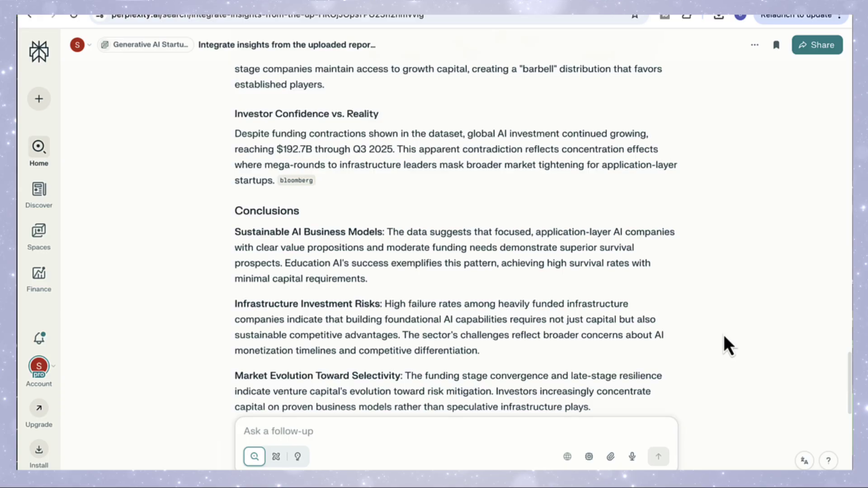
pyautogui.scroll(-2, 724, 336)
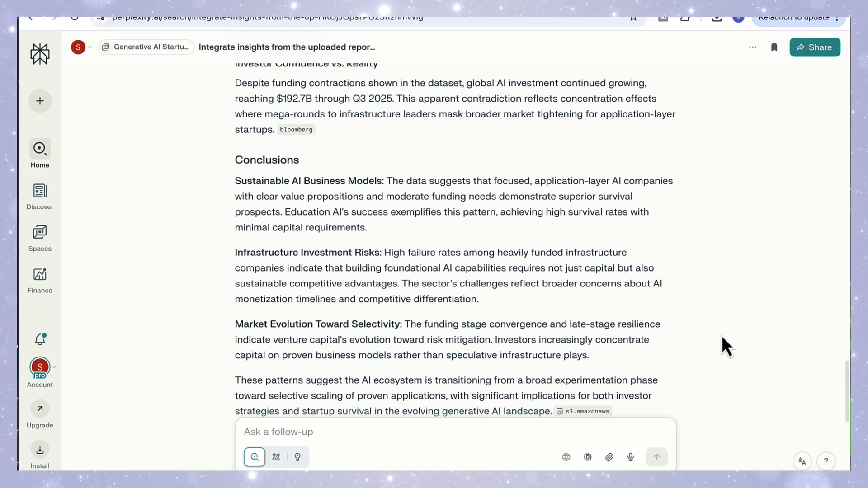
pyautogui.scroll(-1, 722, 338)
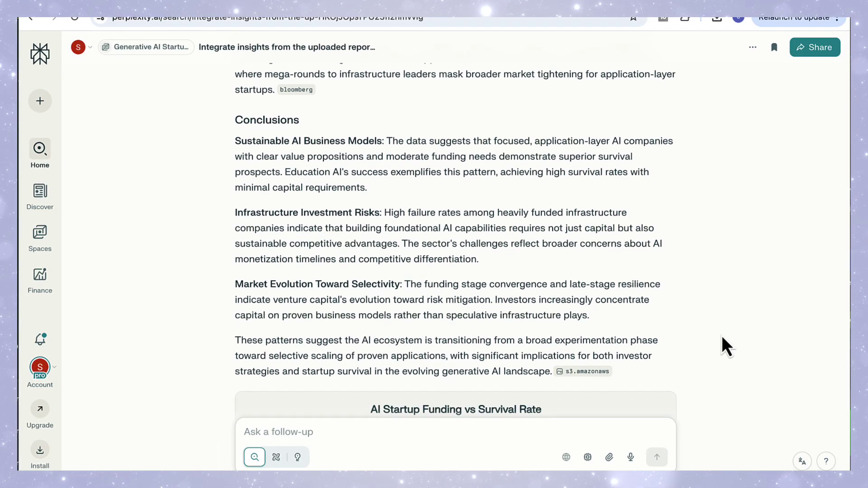
pyautogui.scroll(-4, 722, 337)
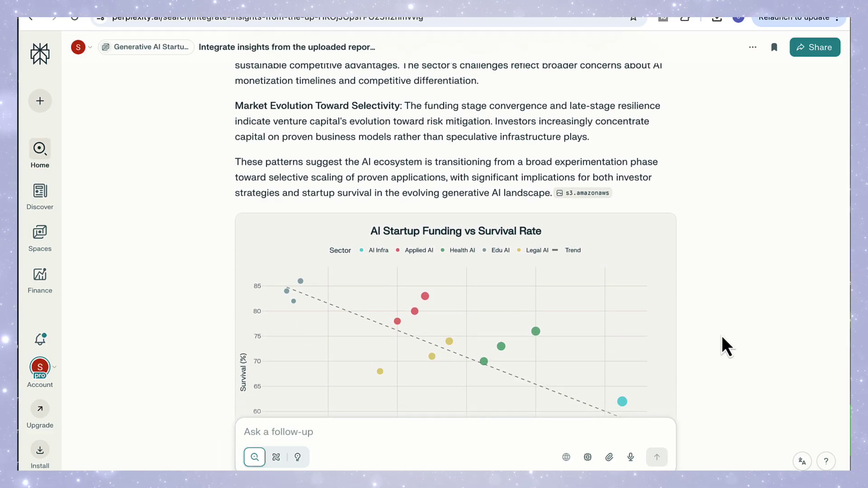
pyautogui.scroll(-1, 722, 337)
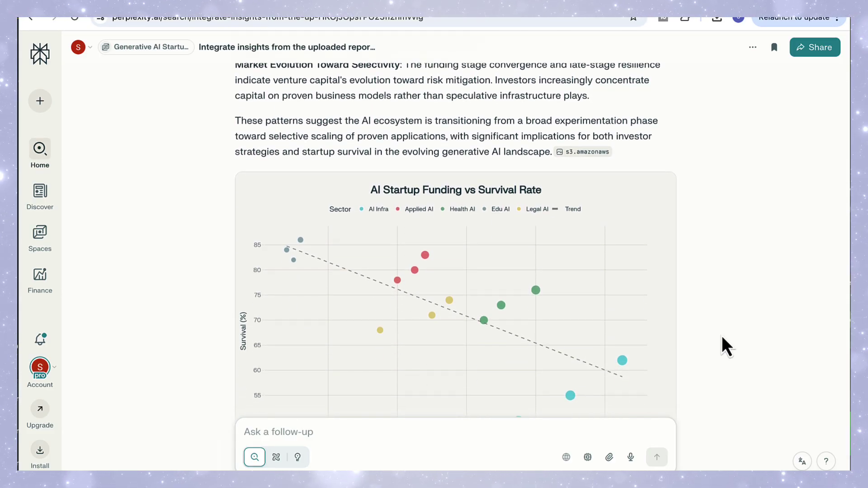
pyautogui.scroll(-1, 722, 336)
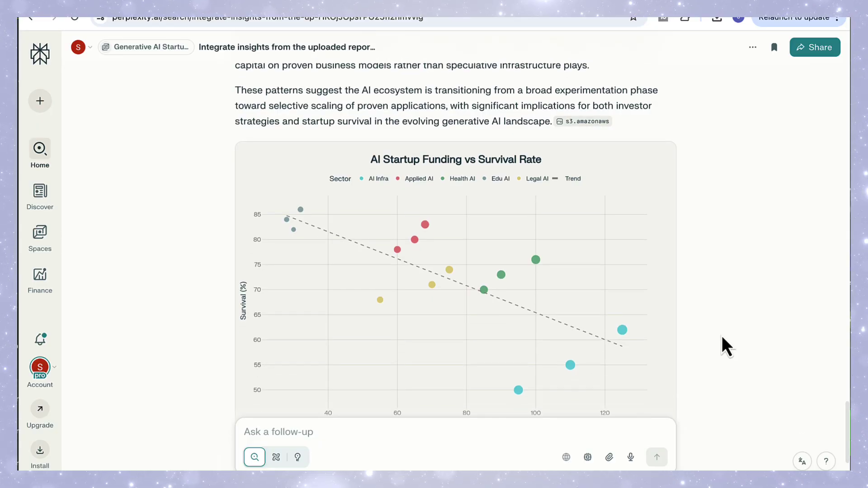
pyautogui.scroll(-1, 721, 335)
pyautogui.scroll(-12, 722, 336)
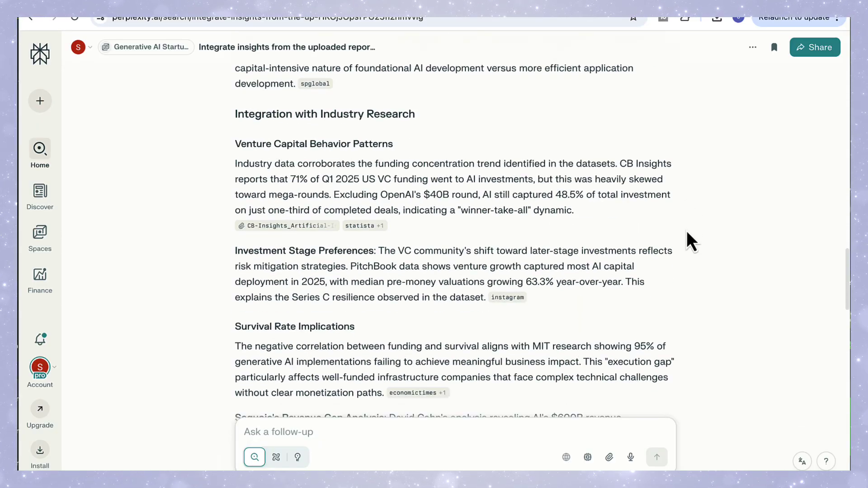
pyautogui.scroll(-14, 687, 232)
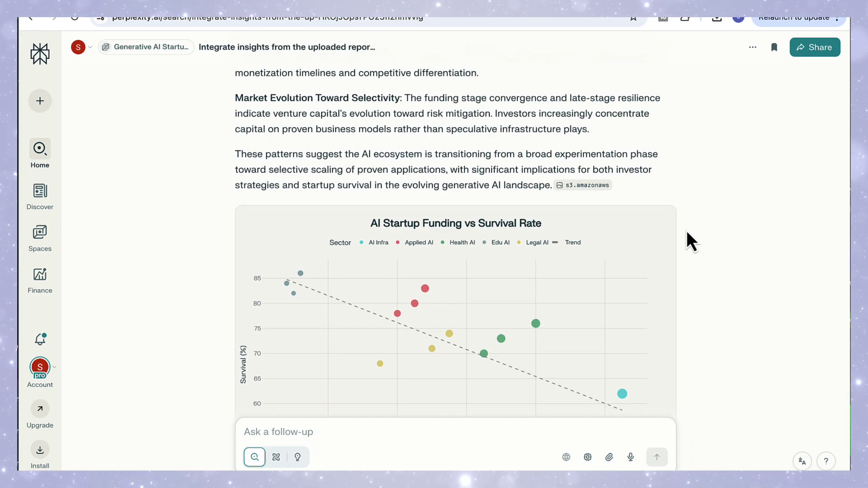
pyautogui.scroll(-1, 690, 242)
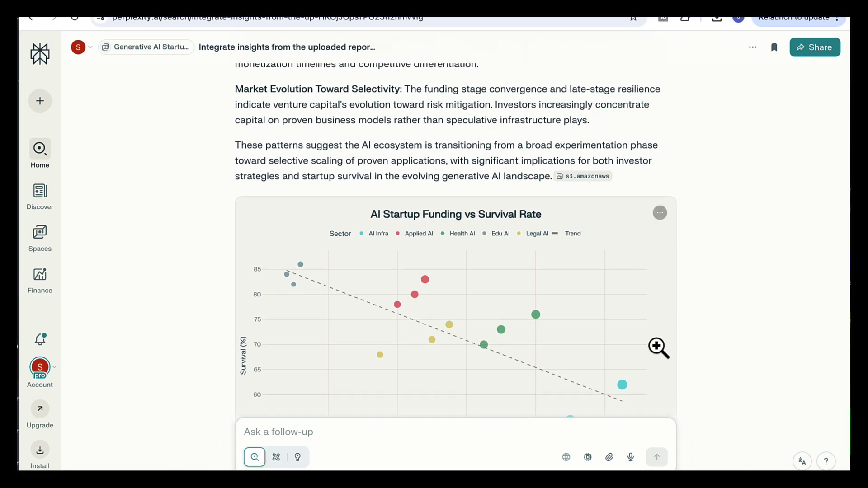
pyautogui.scroll(-1, 659, 348)
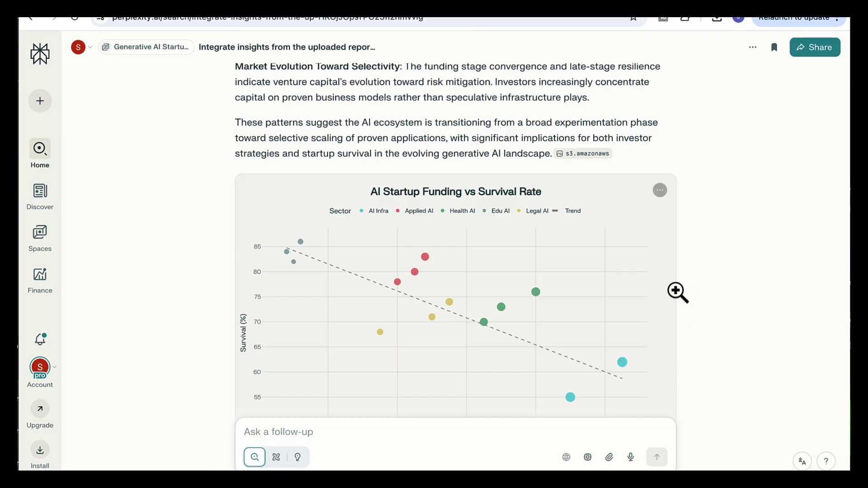
pyautogui.scroll(-1, 679, 361)
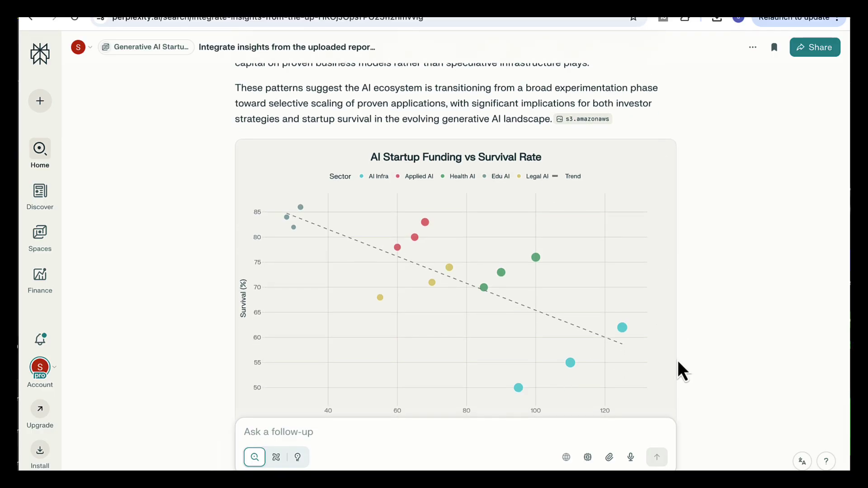
pyautogui.scroll(-2, 722, 335)
pyautogui.scroll(8, 722, 335)
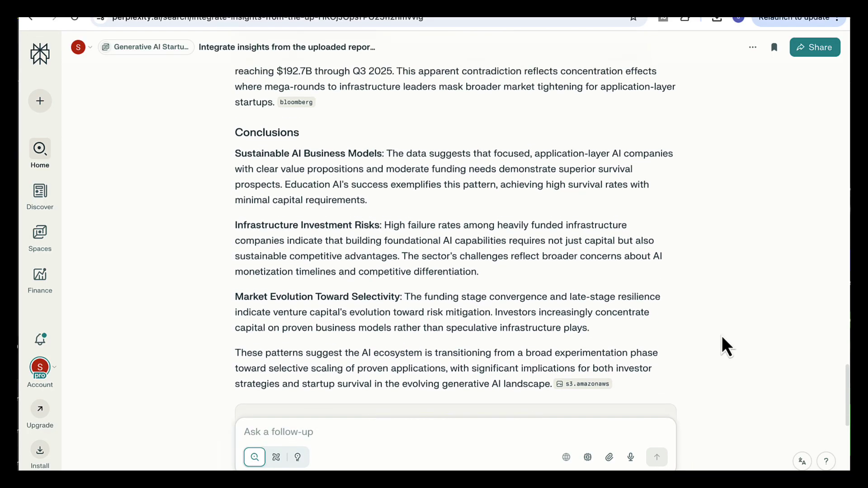
pyautogui.scroll(10, 721, 336)
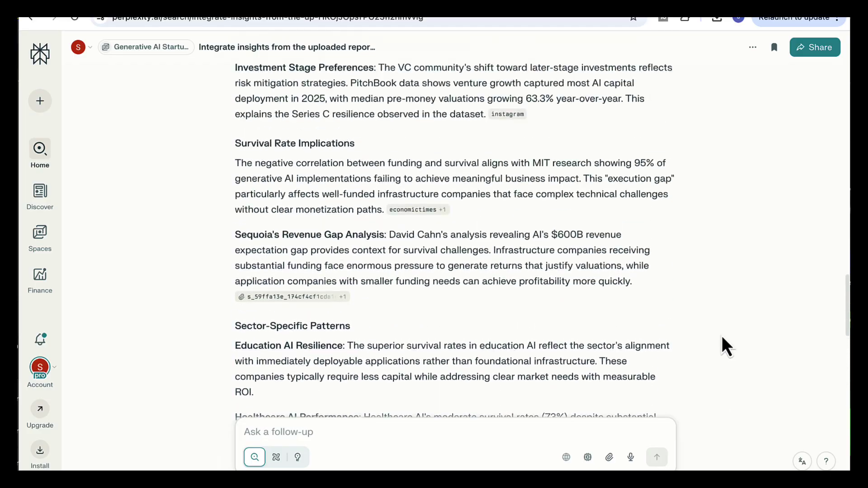
pyautogui.scroll(-12, 722, 337)
pyautogui.scroll(12, 715, 402)
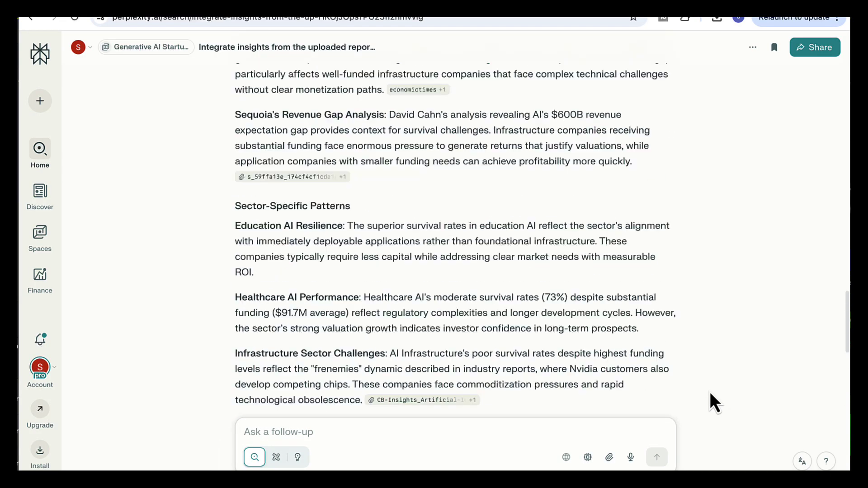
pyautogui.scroll(4, 715, 402)
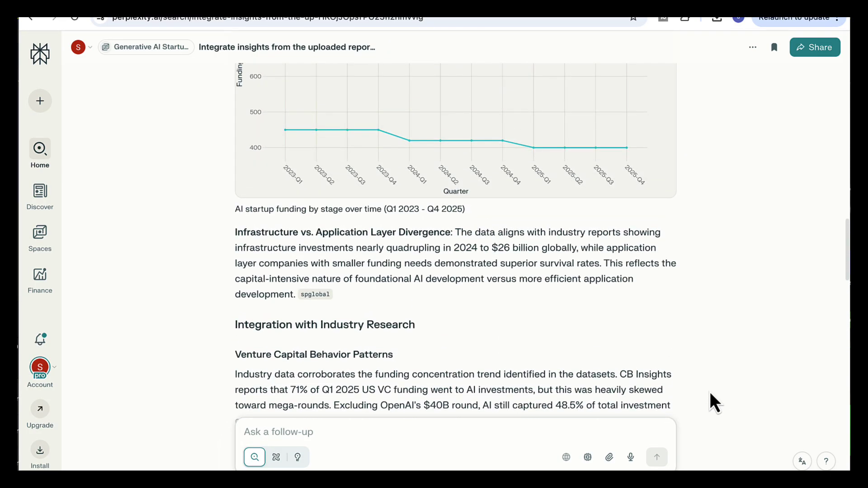